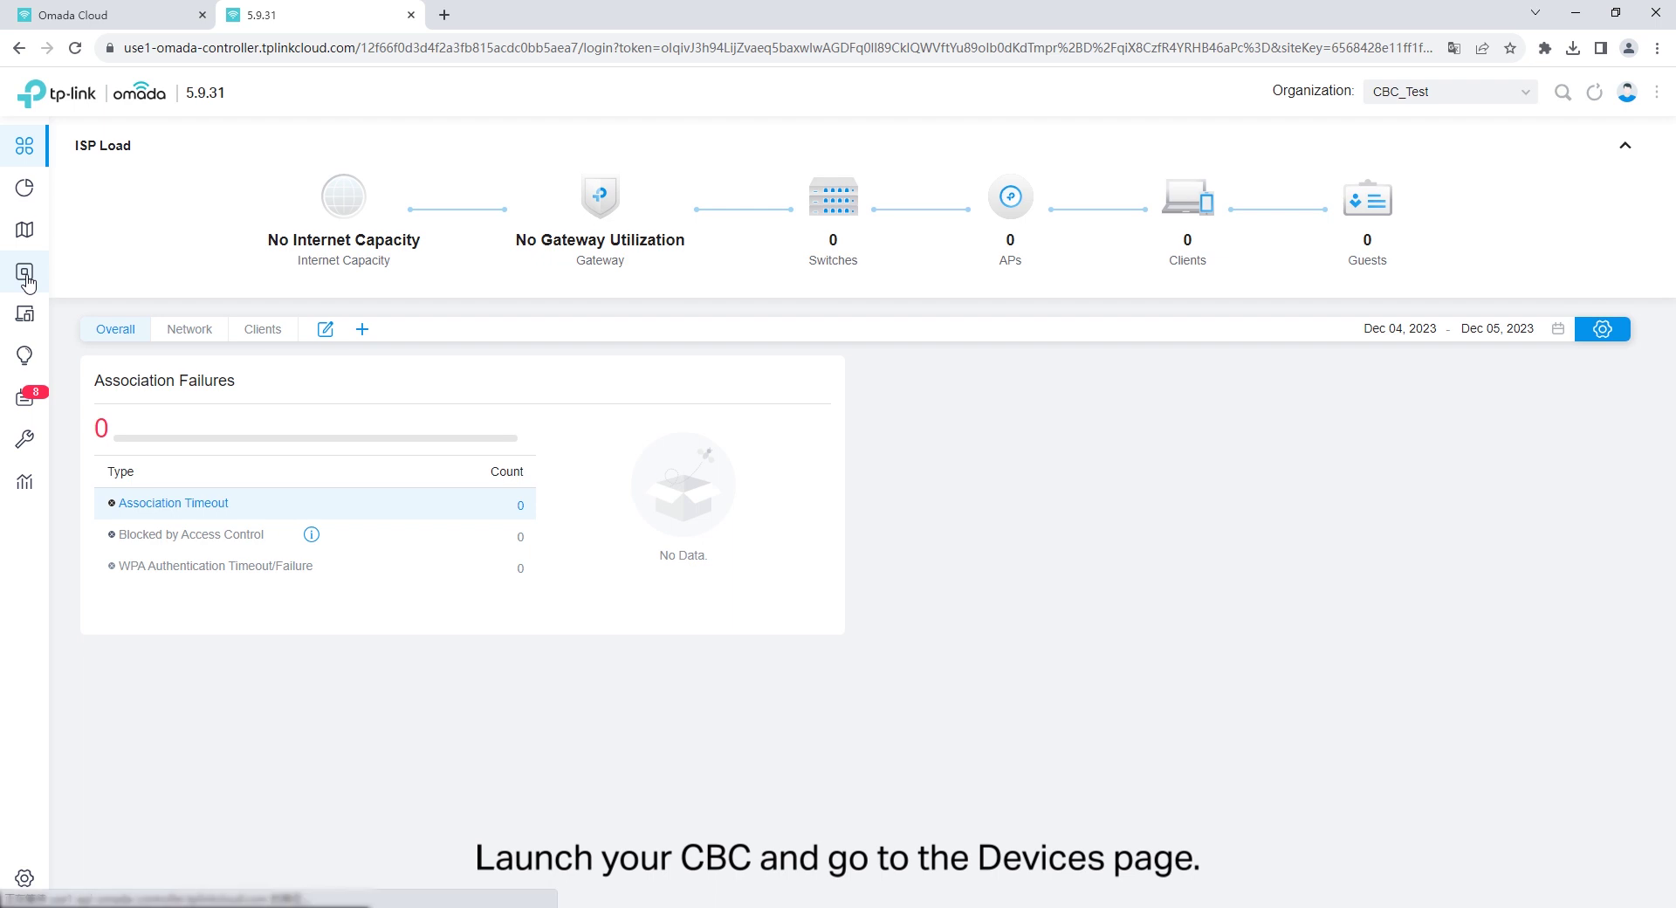
click(27, 280)
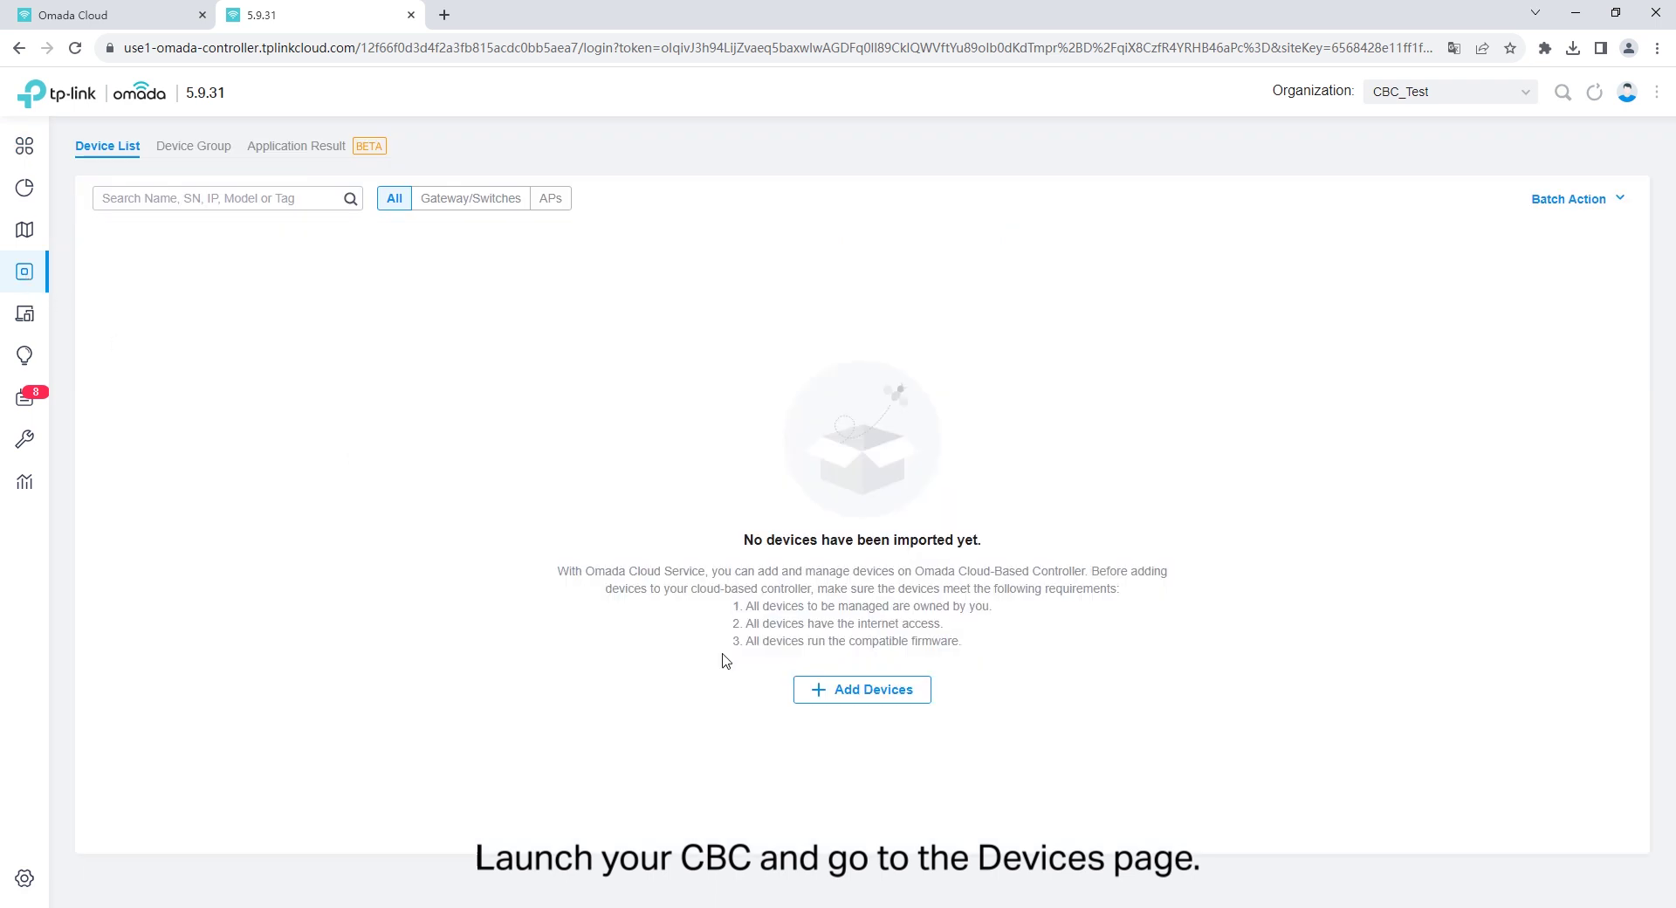
click(819, 692)
click(550, 513)
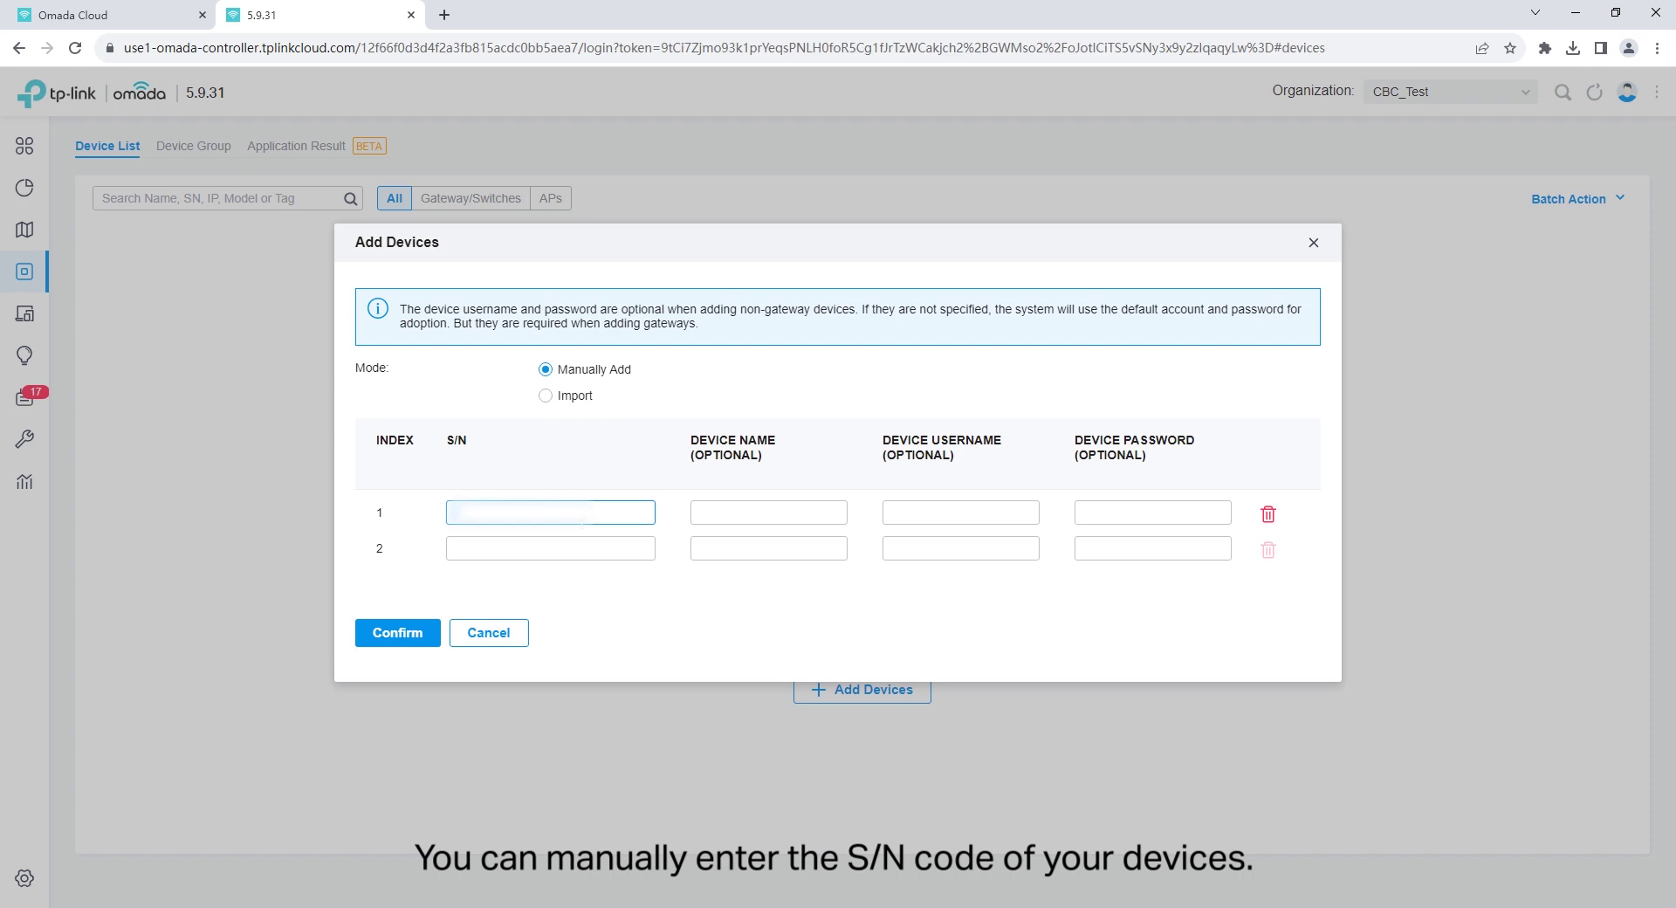
text(22198884471)
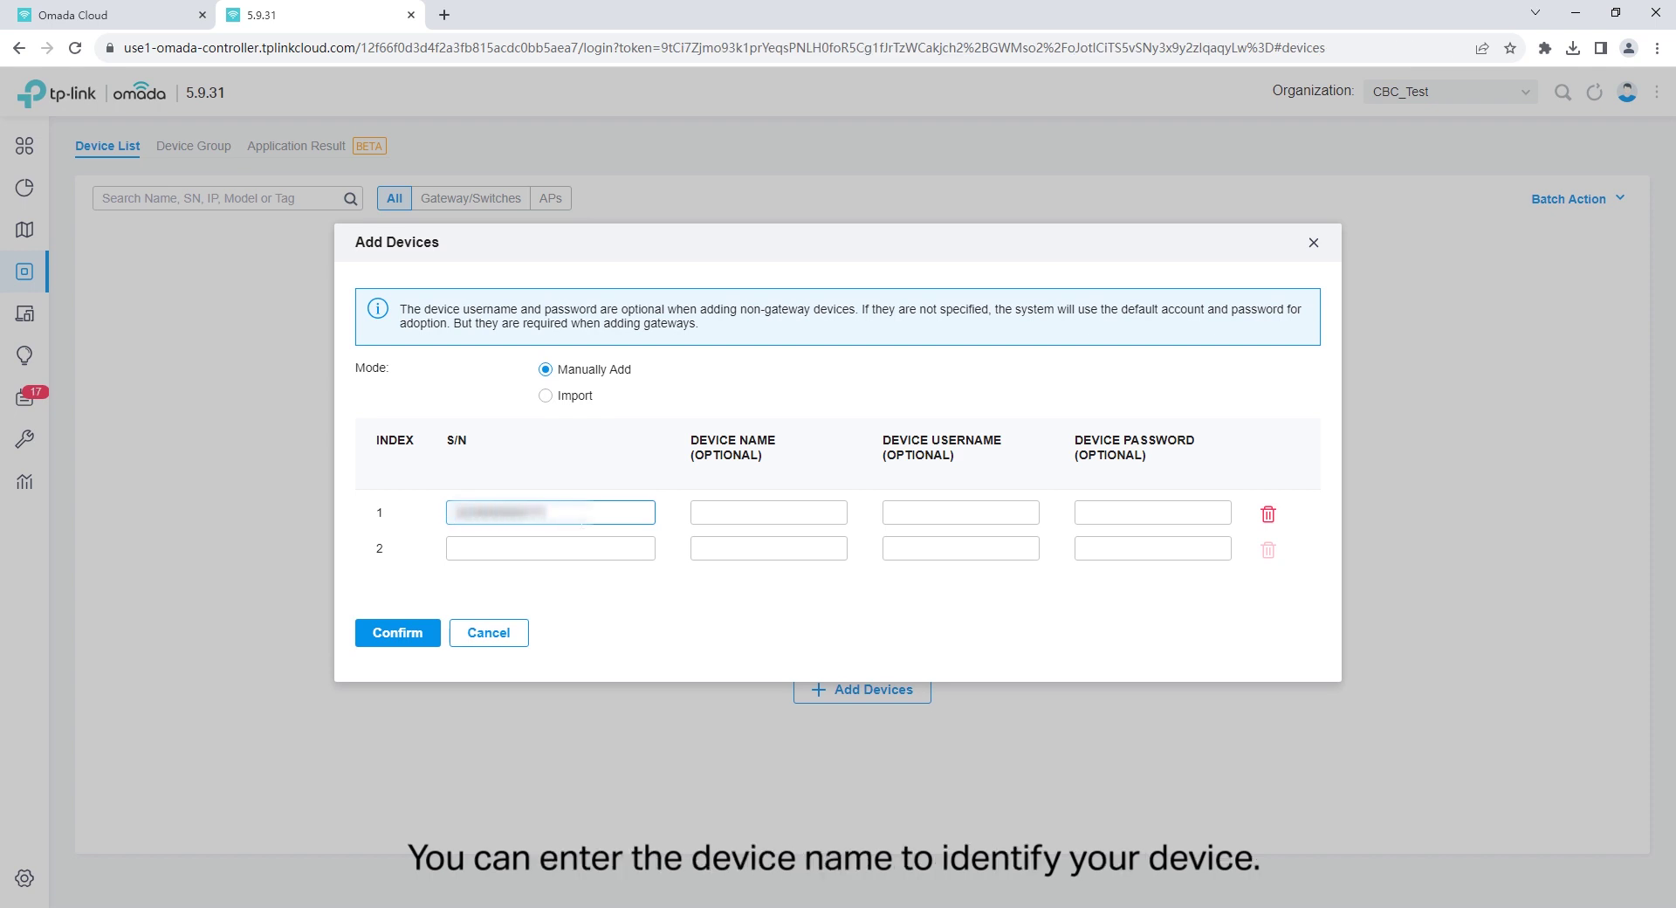
click(768, 513)
text(Router)
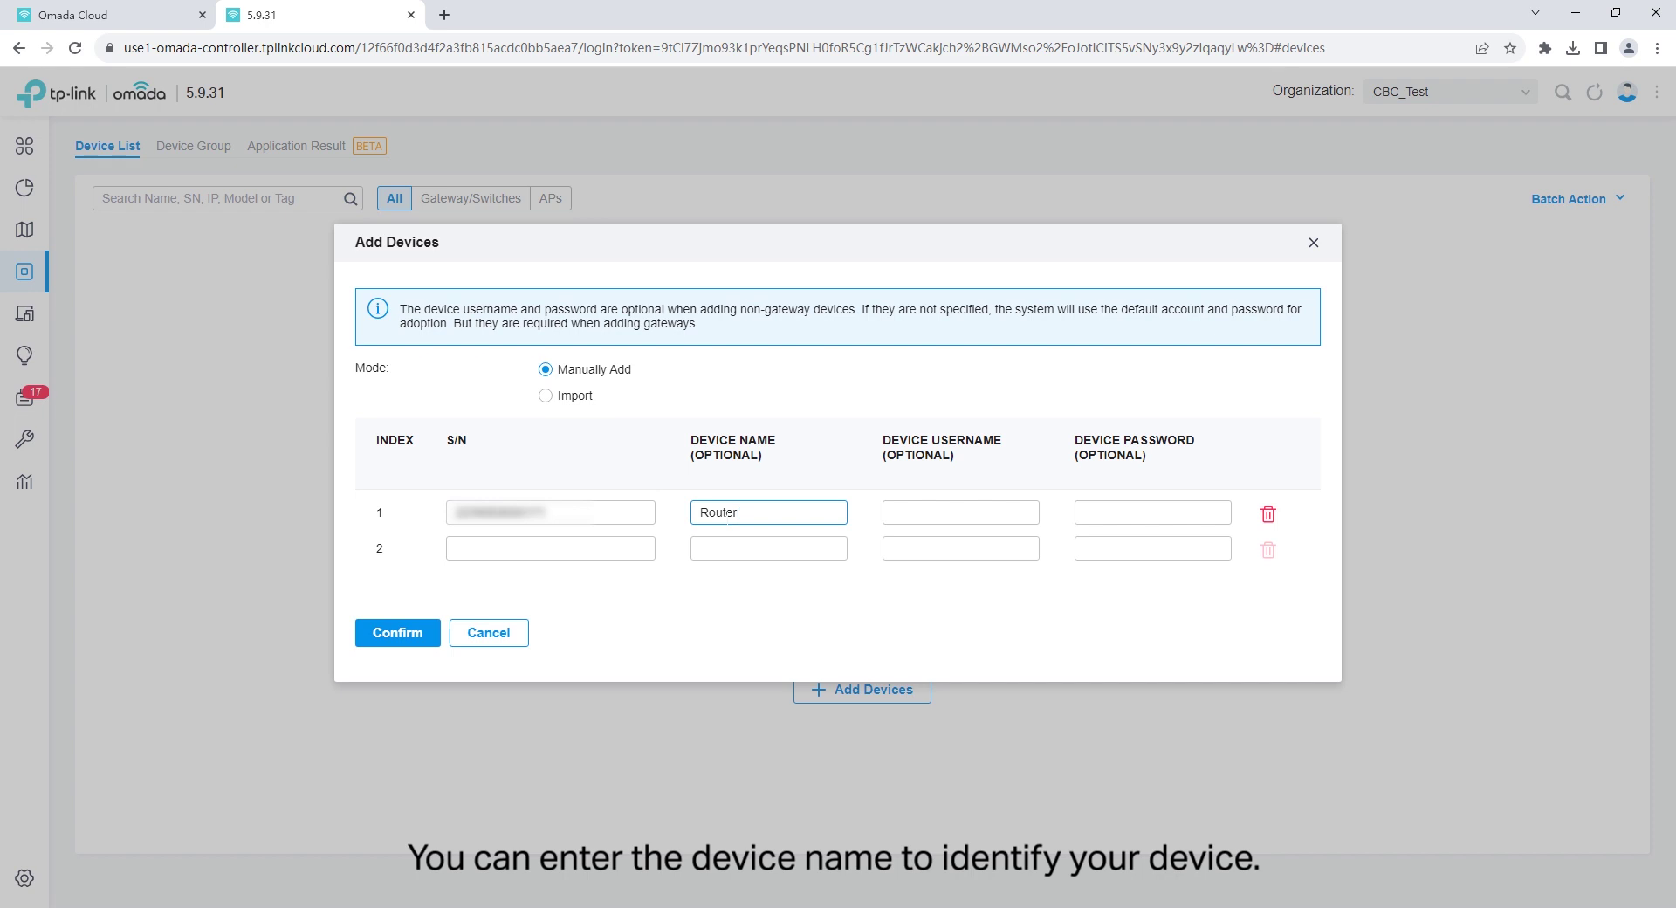
click(456, 549)
text(22266420)
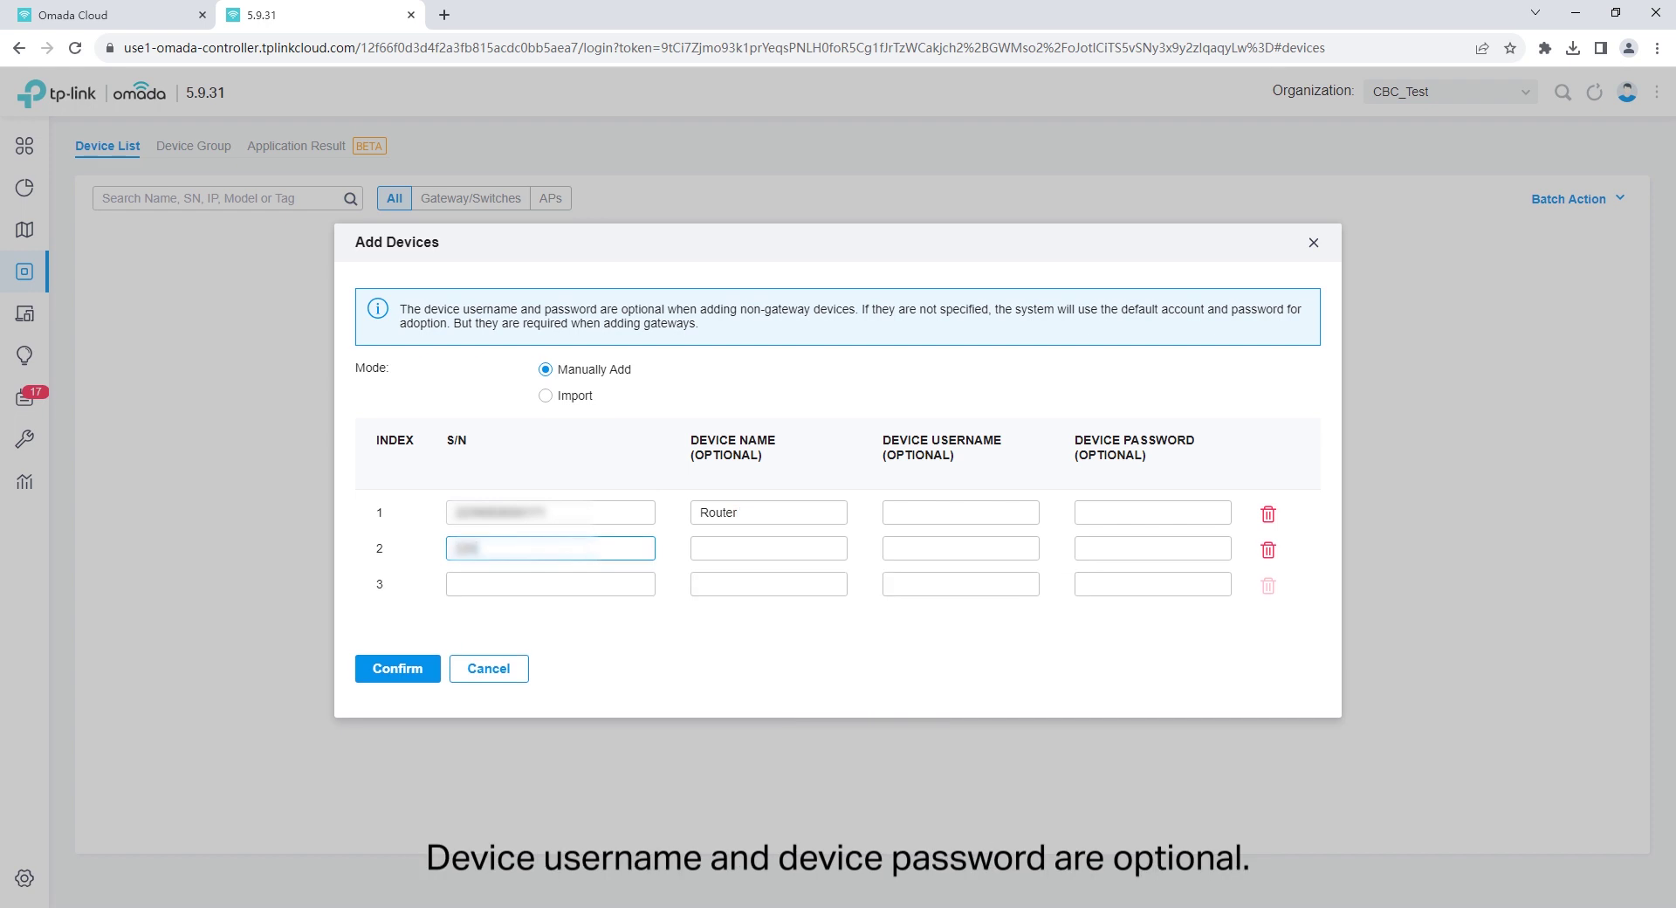
text(0123)
click(730, 549)
text(Switch)
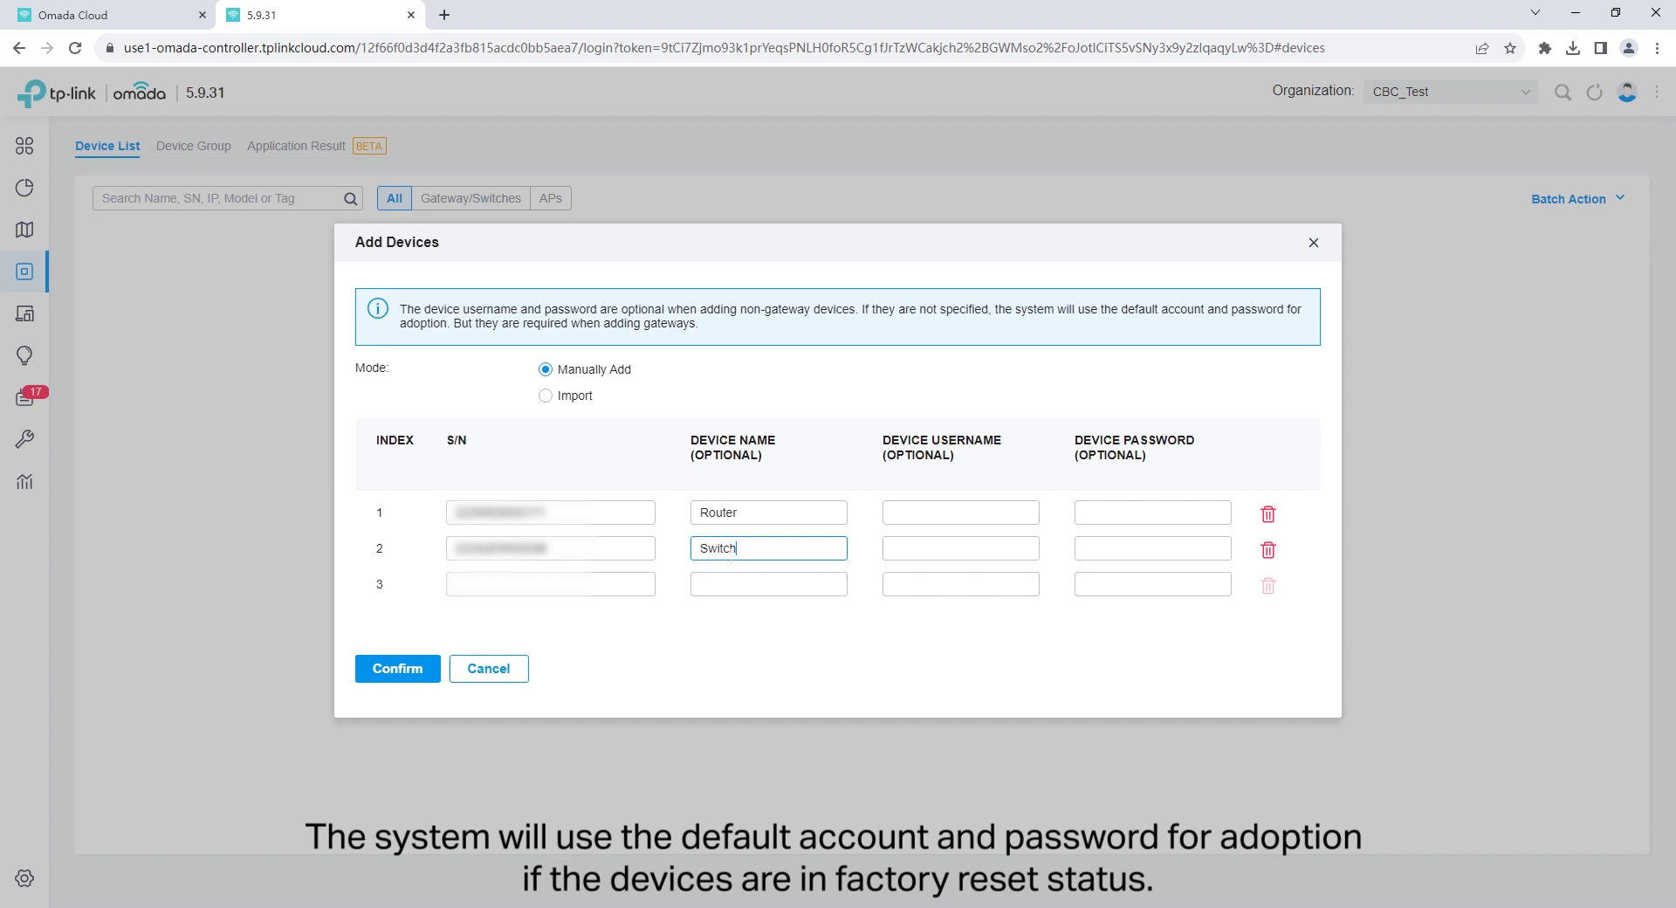
click(462, 584)
text(2243000032048)
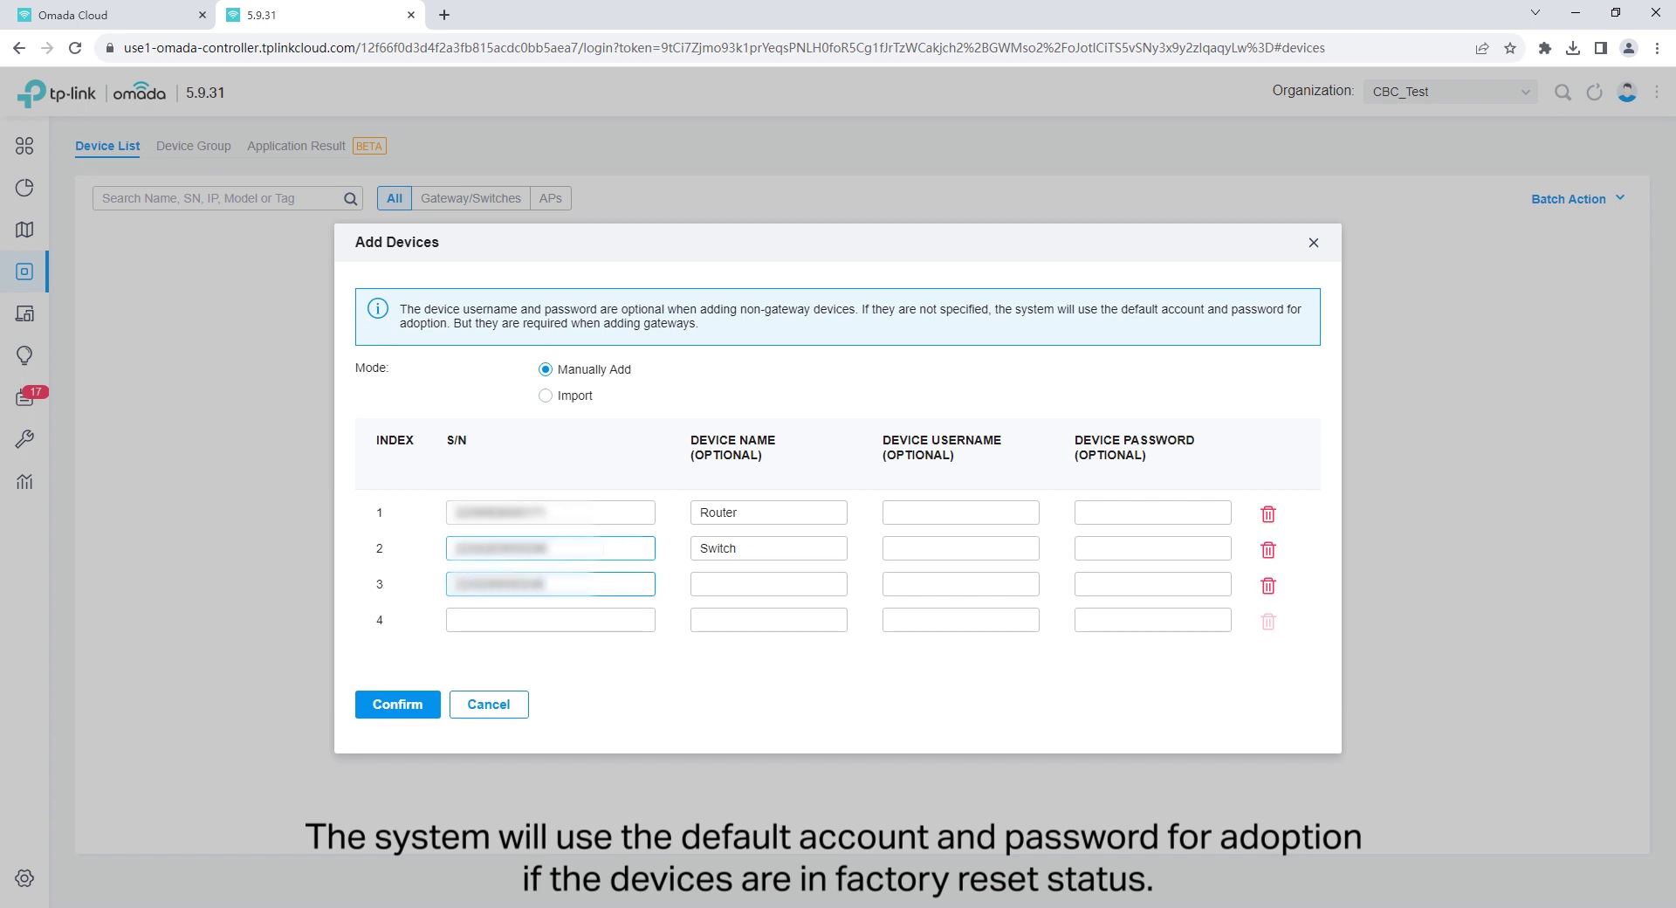
click(730, 584)
text(EAP)
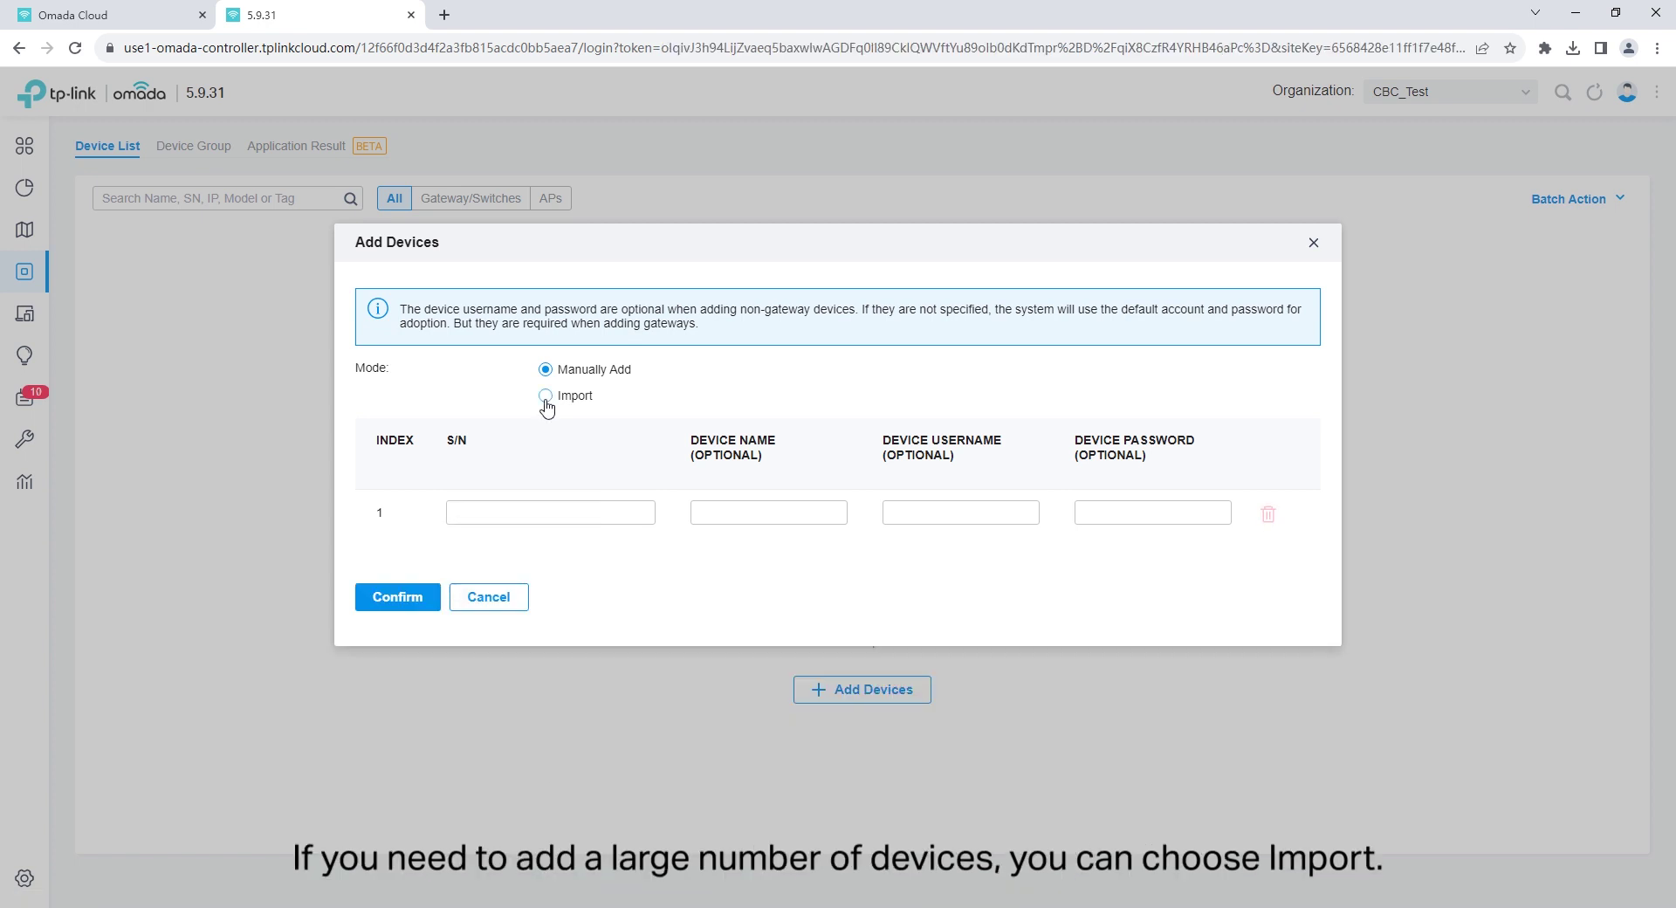
Import DeviceTemplate.xlsx in Import mode and pass the captcha so Router, Switch and EAP are added.
click(546, 397)
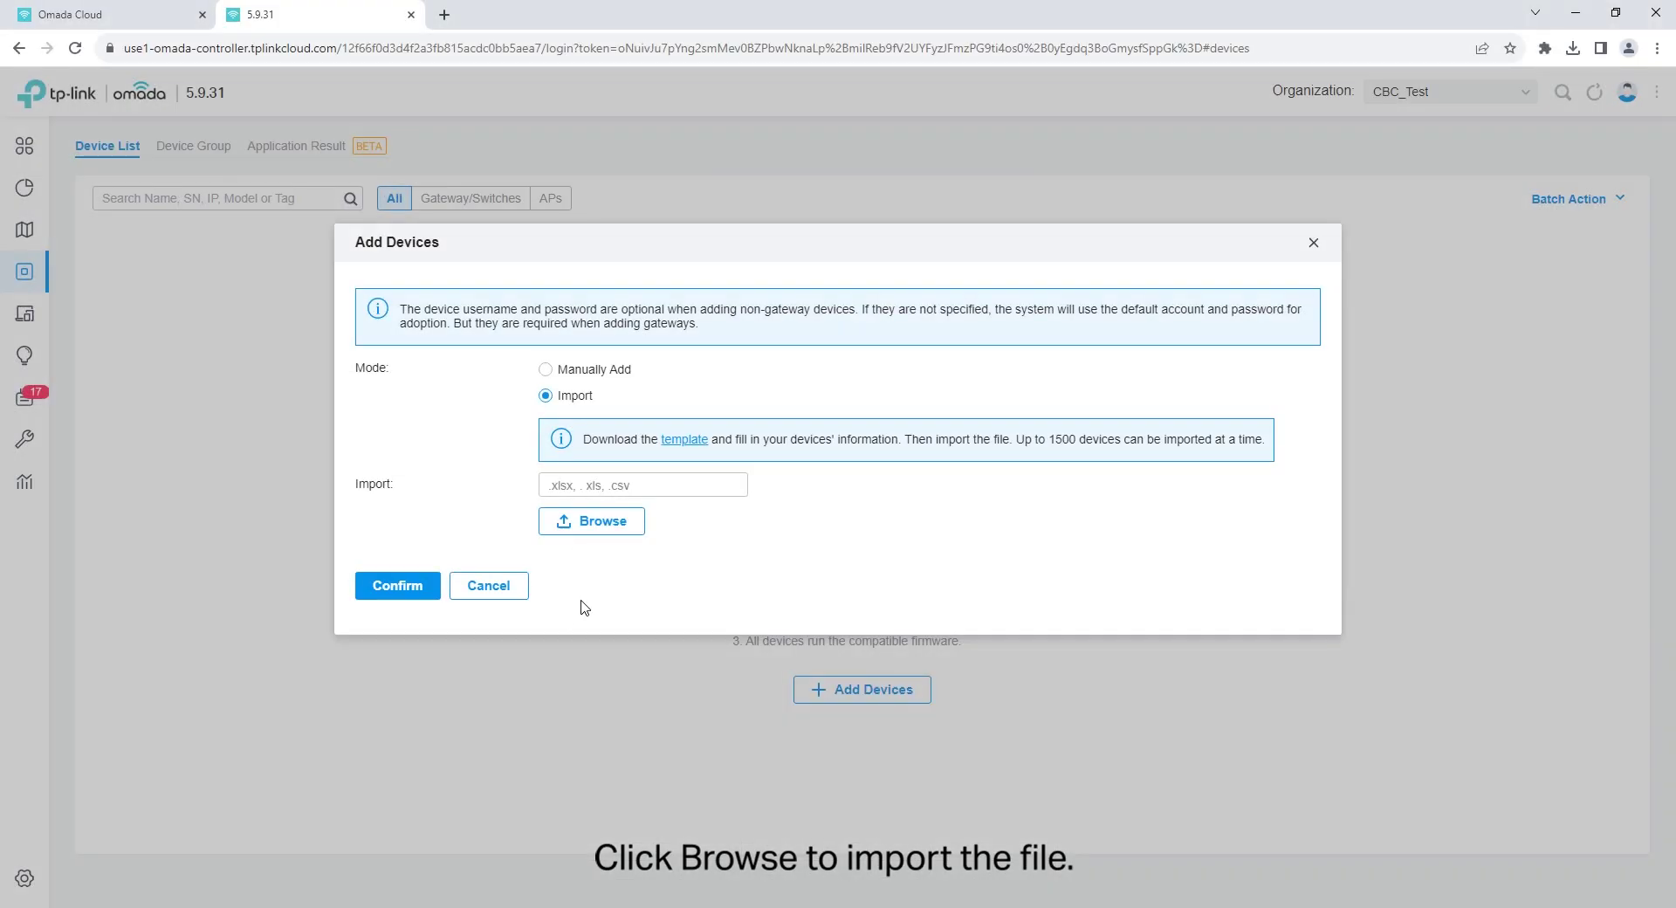
click(606, 542)
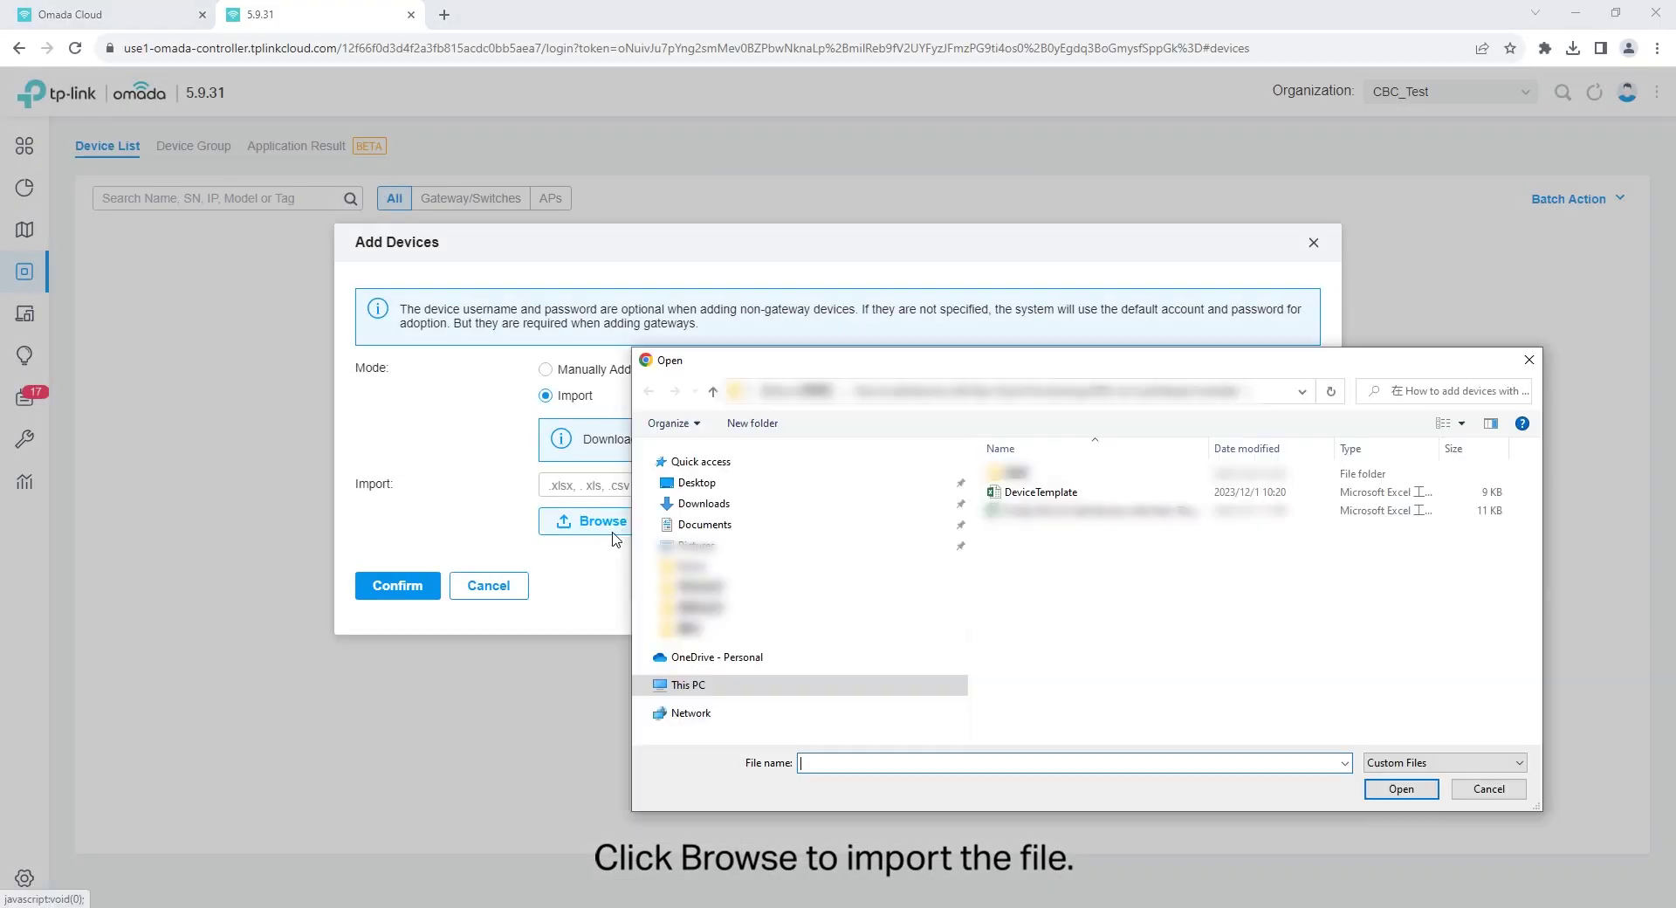
click(1026, 494)
click(1399, 789)
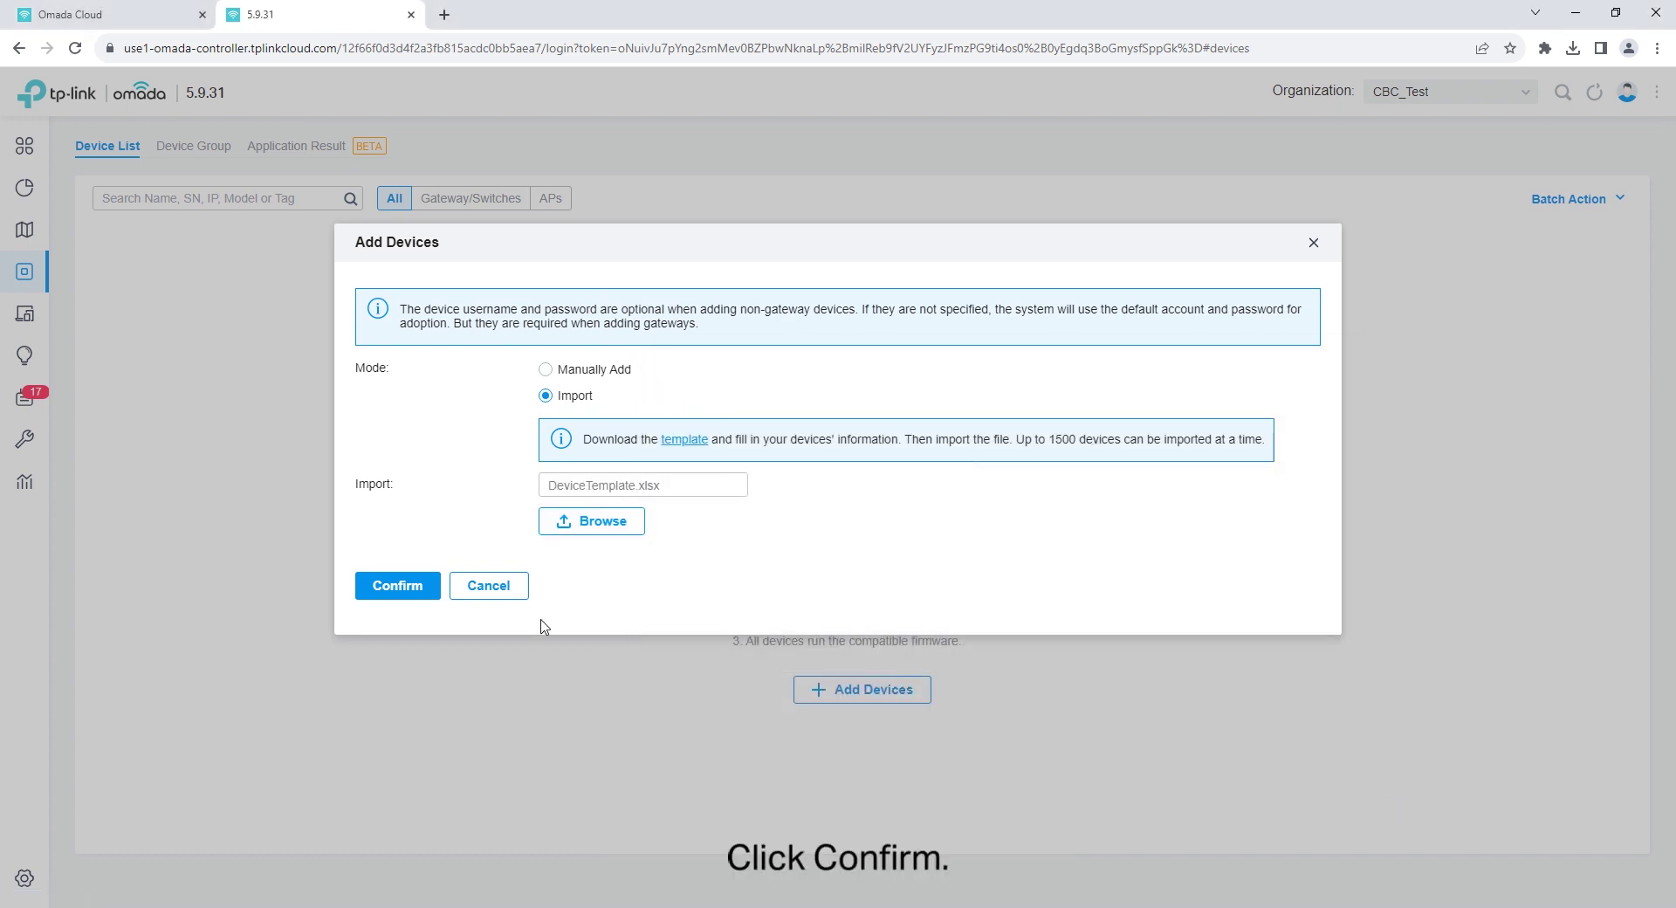
click(375, 592)
text(gky0)
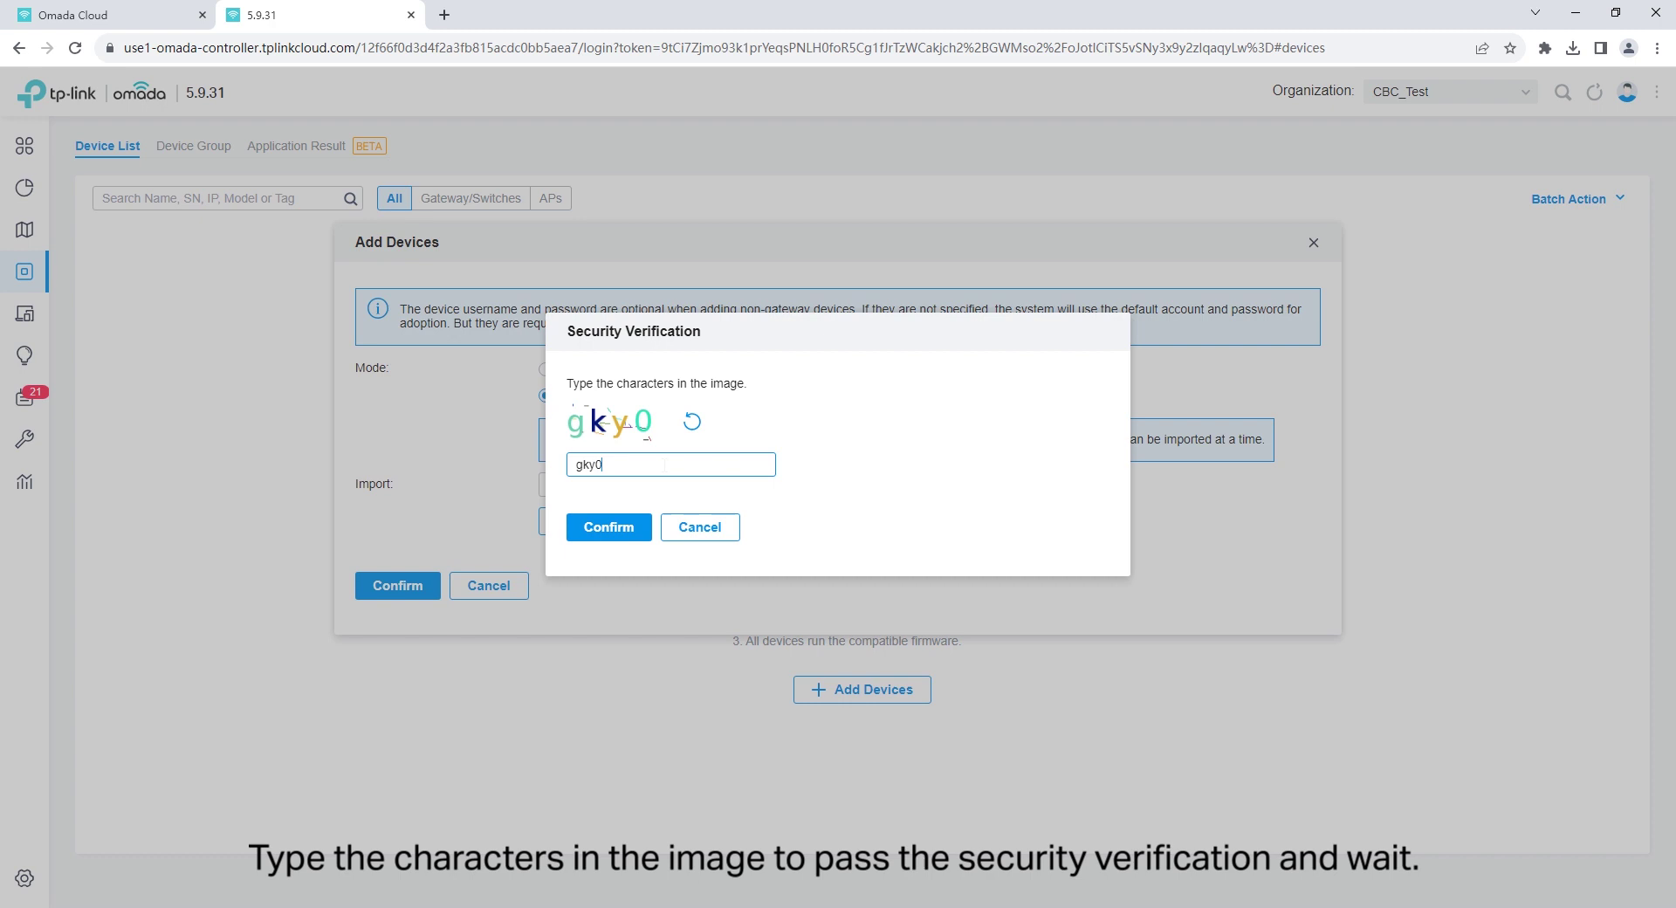
click(615, 530)
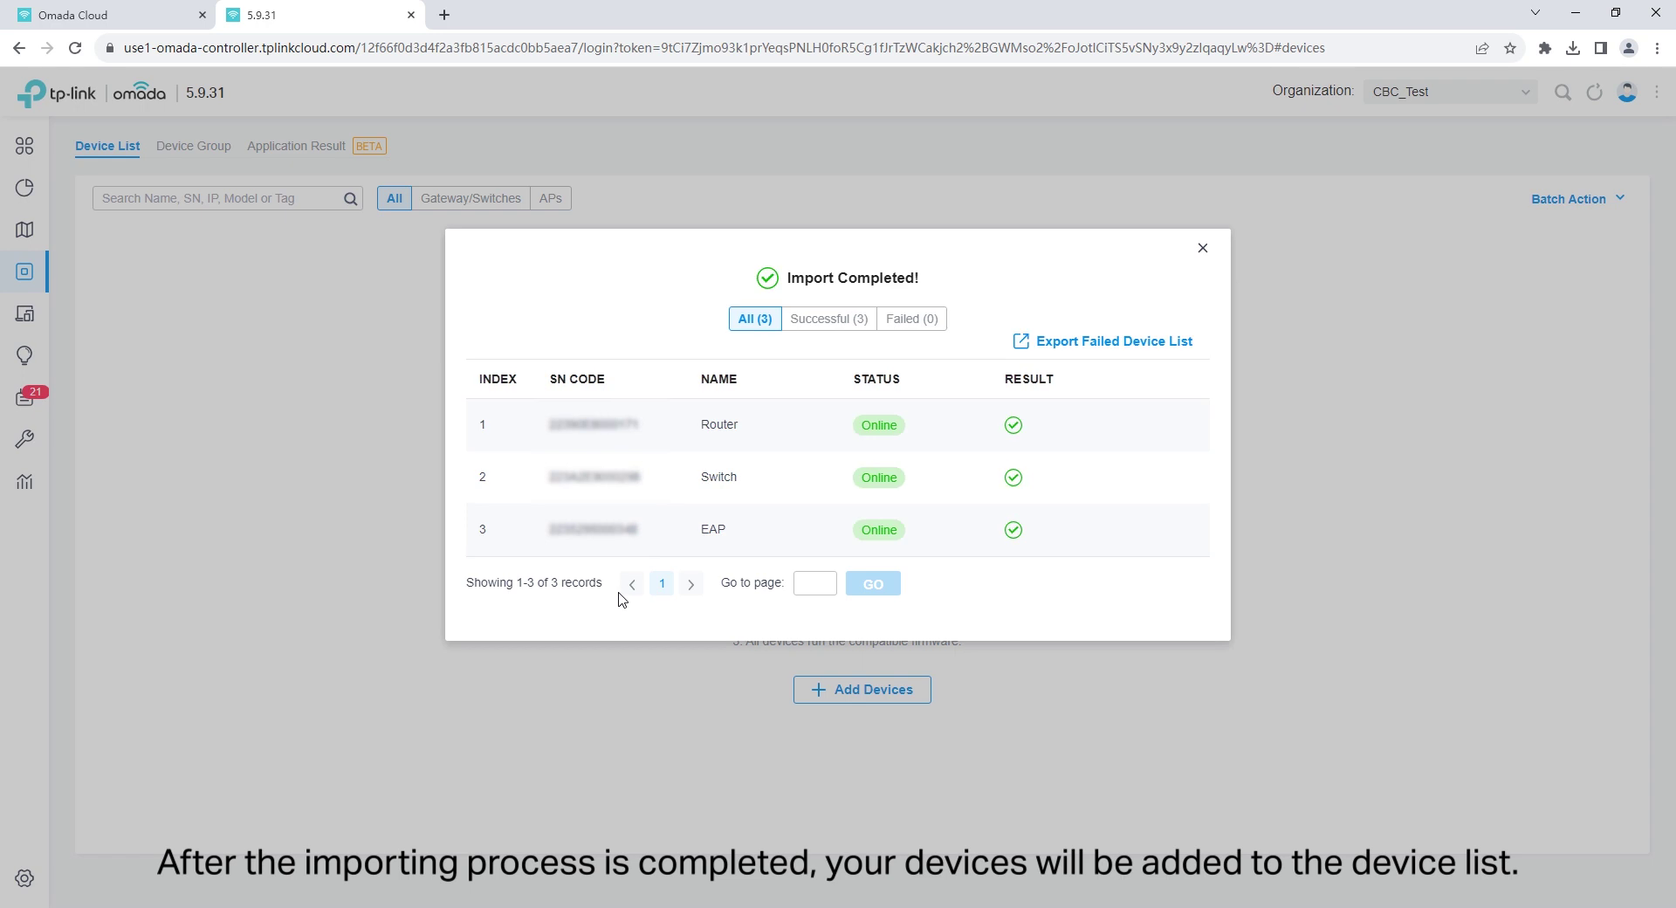
Refresh the device list and activate the Router with a Trial License.
click(1202, 248)
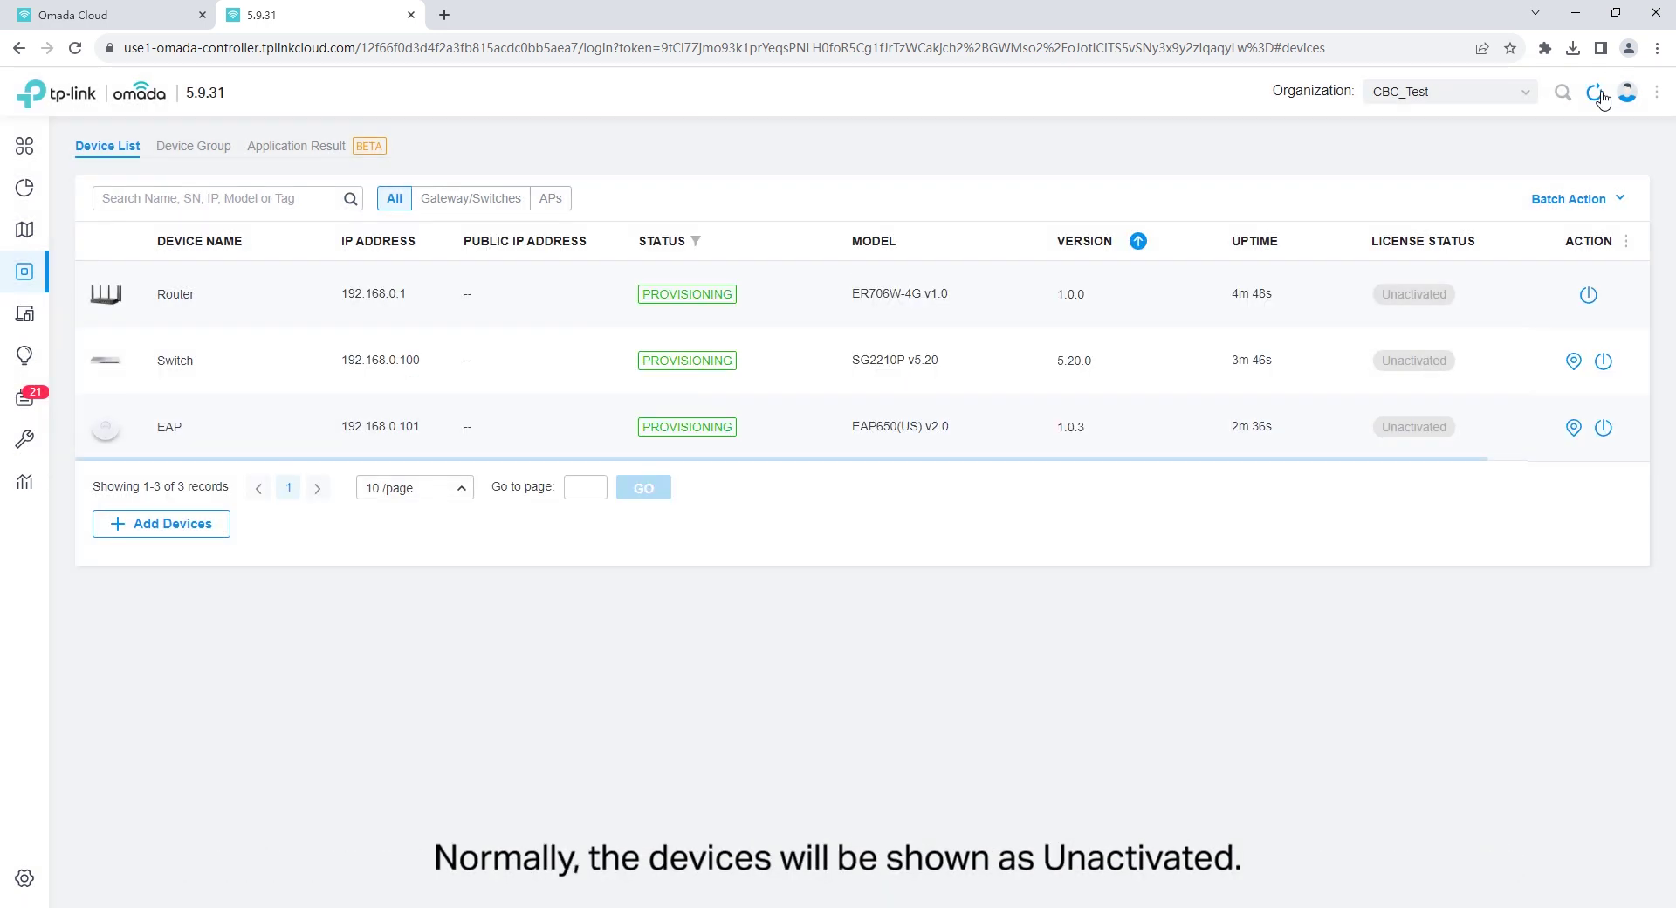
click(1596, 92)
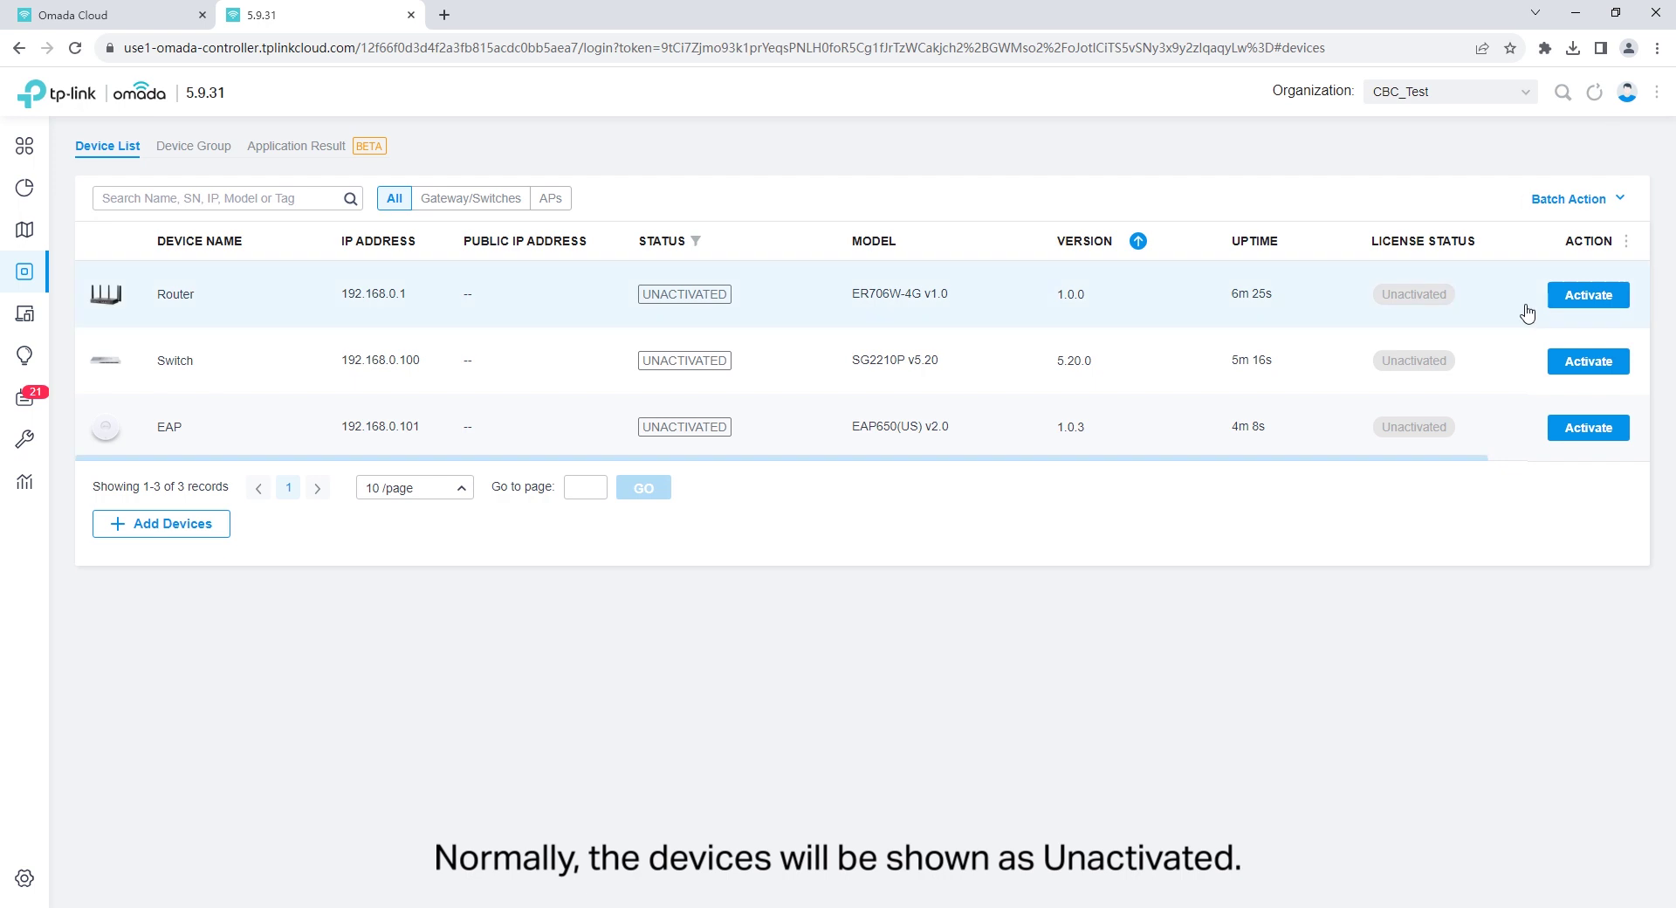
click(1588, 297)
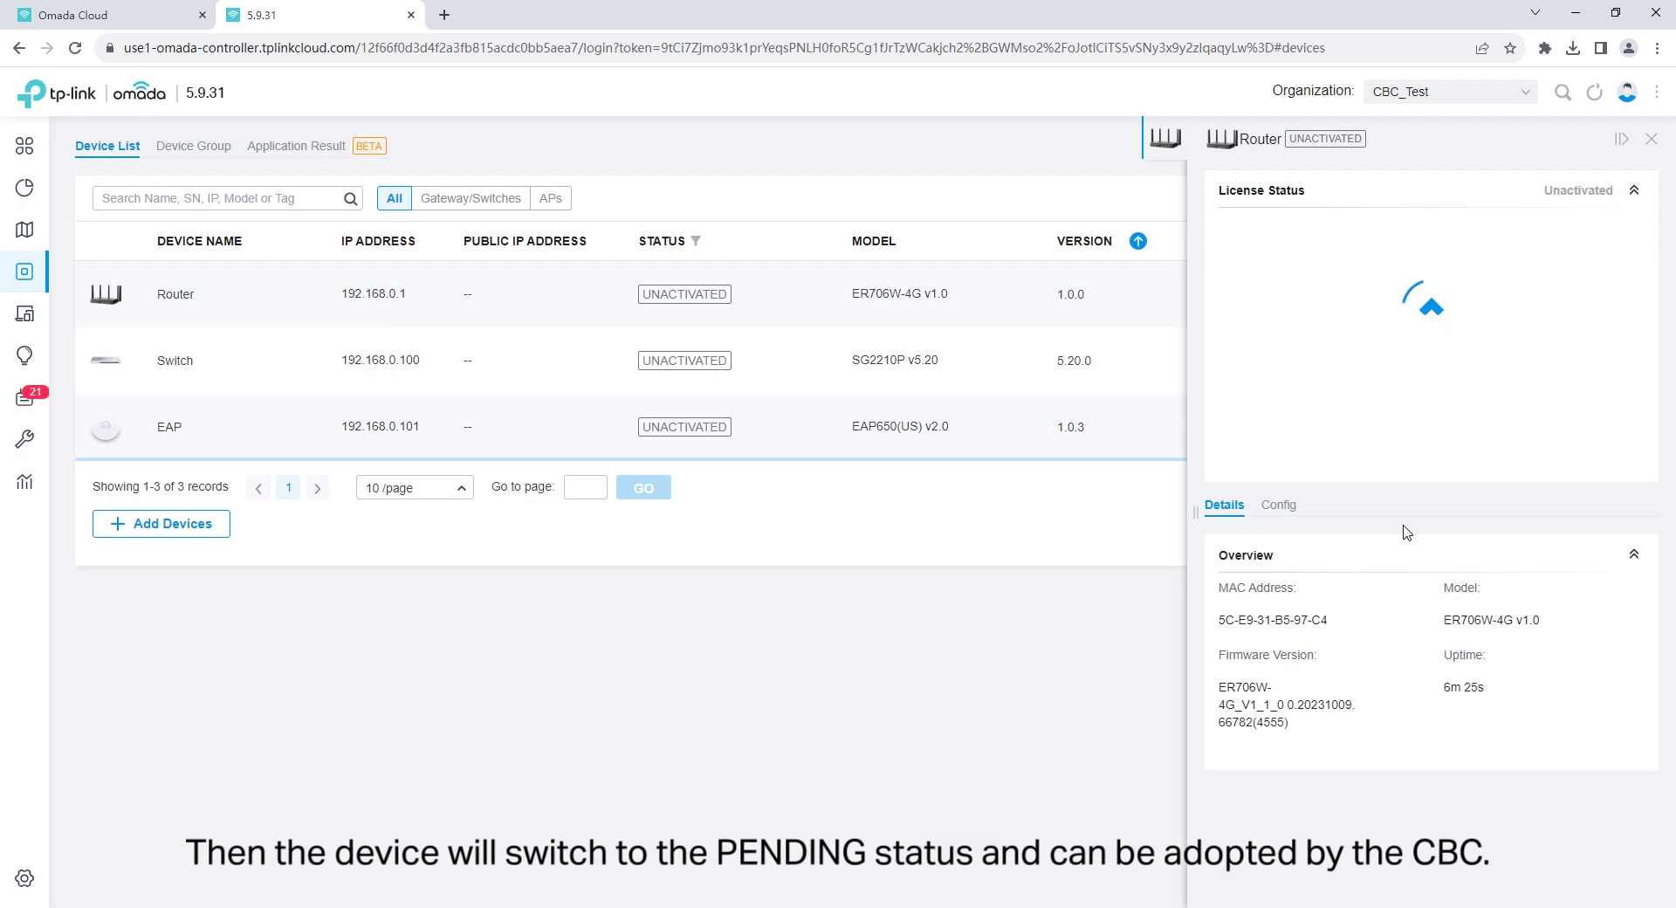
click(1321, 625)
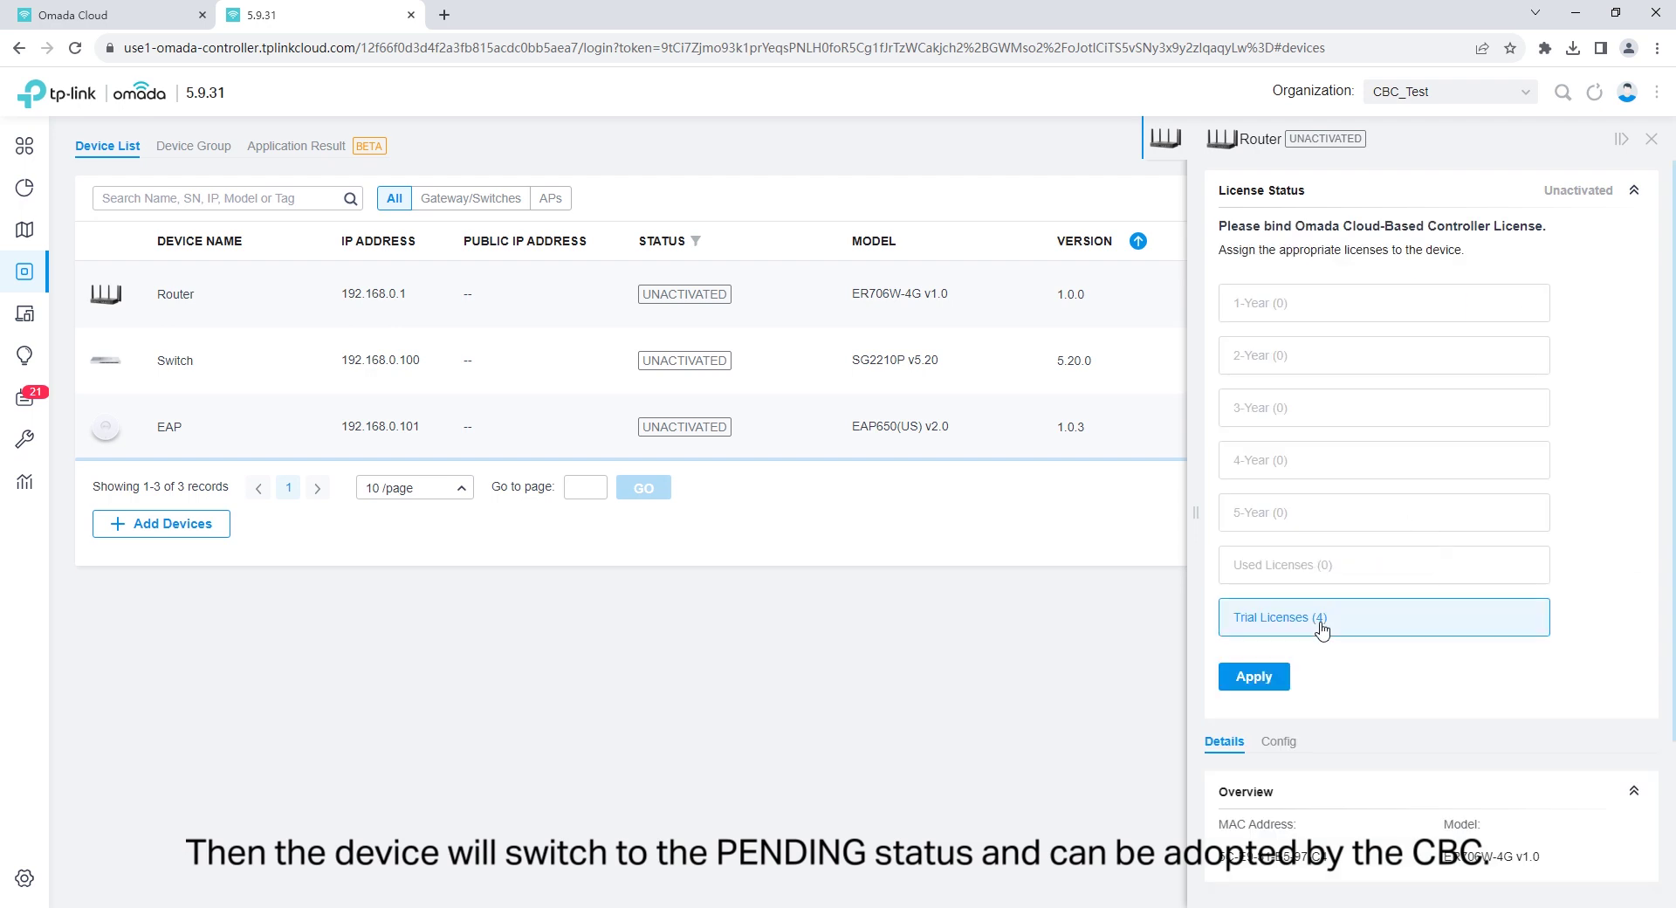
click(1258, 688)
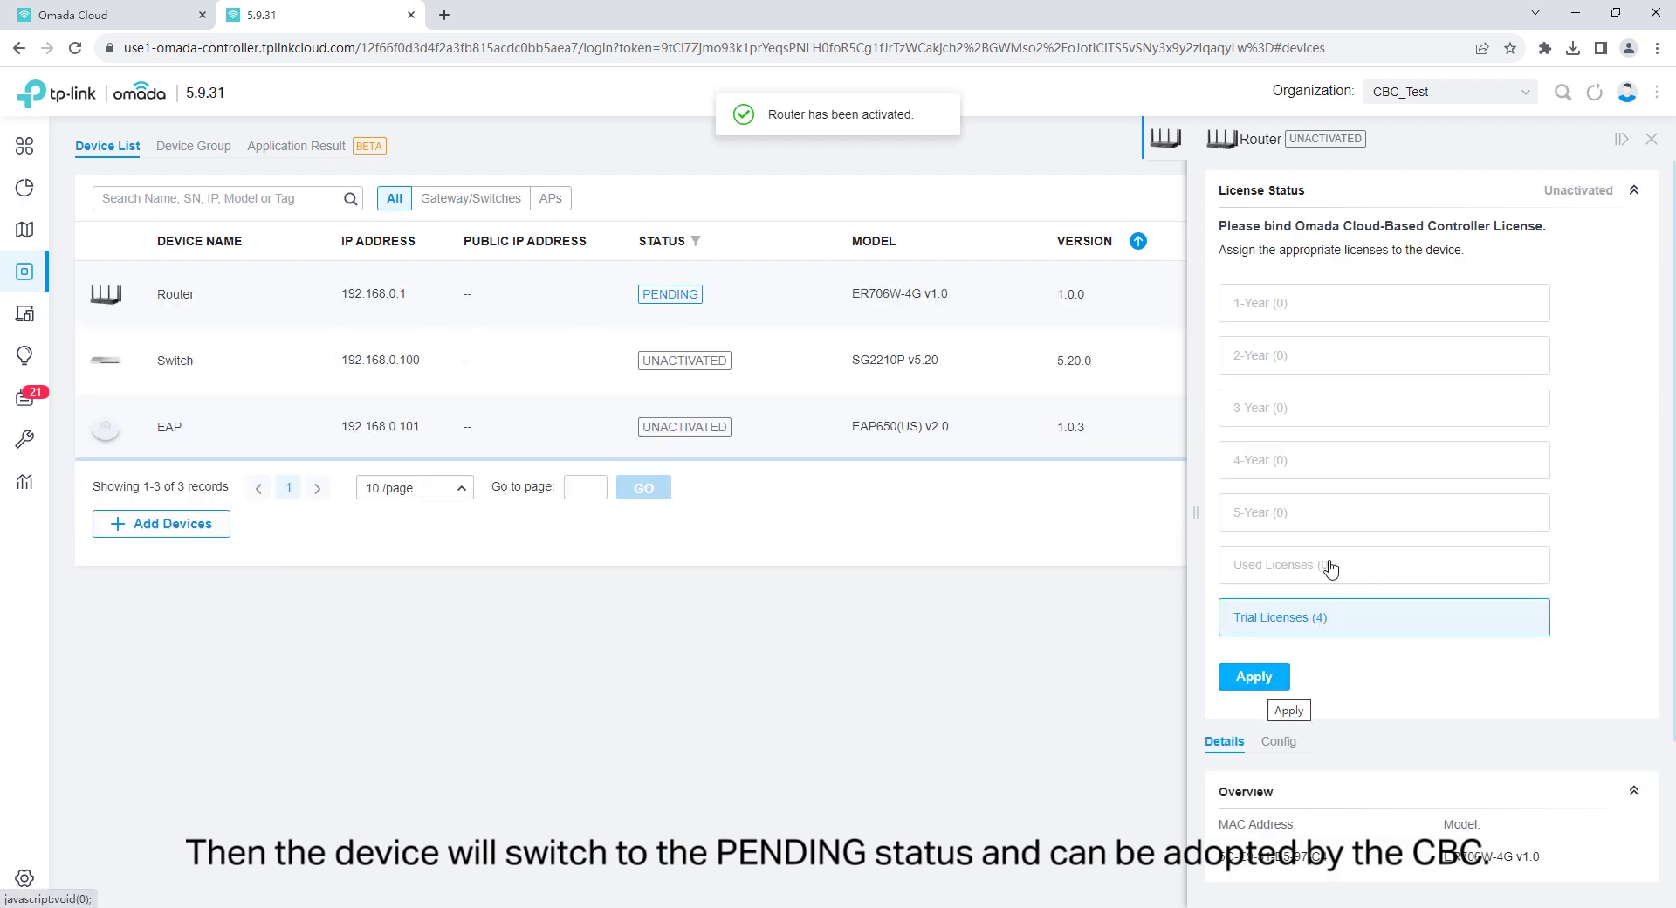
click(1651, 146)
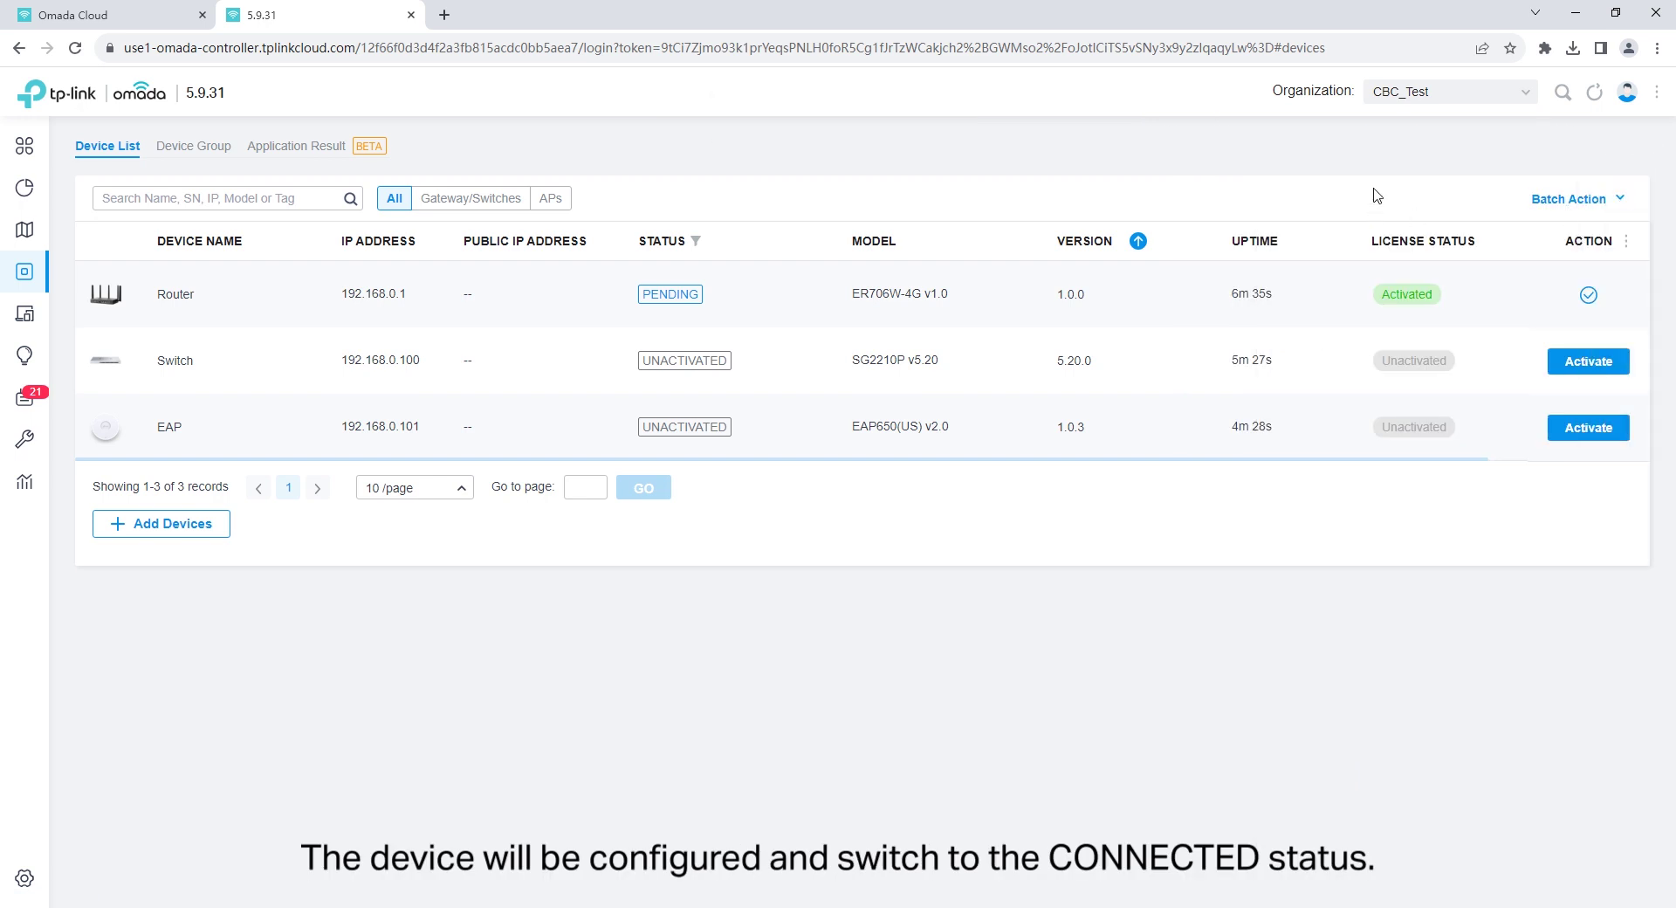
Batch-activate the Switch and EAP together with Trial Licenses.
click(1613, 204)
click(1586, 234)
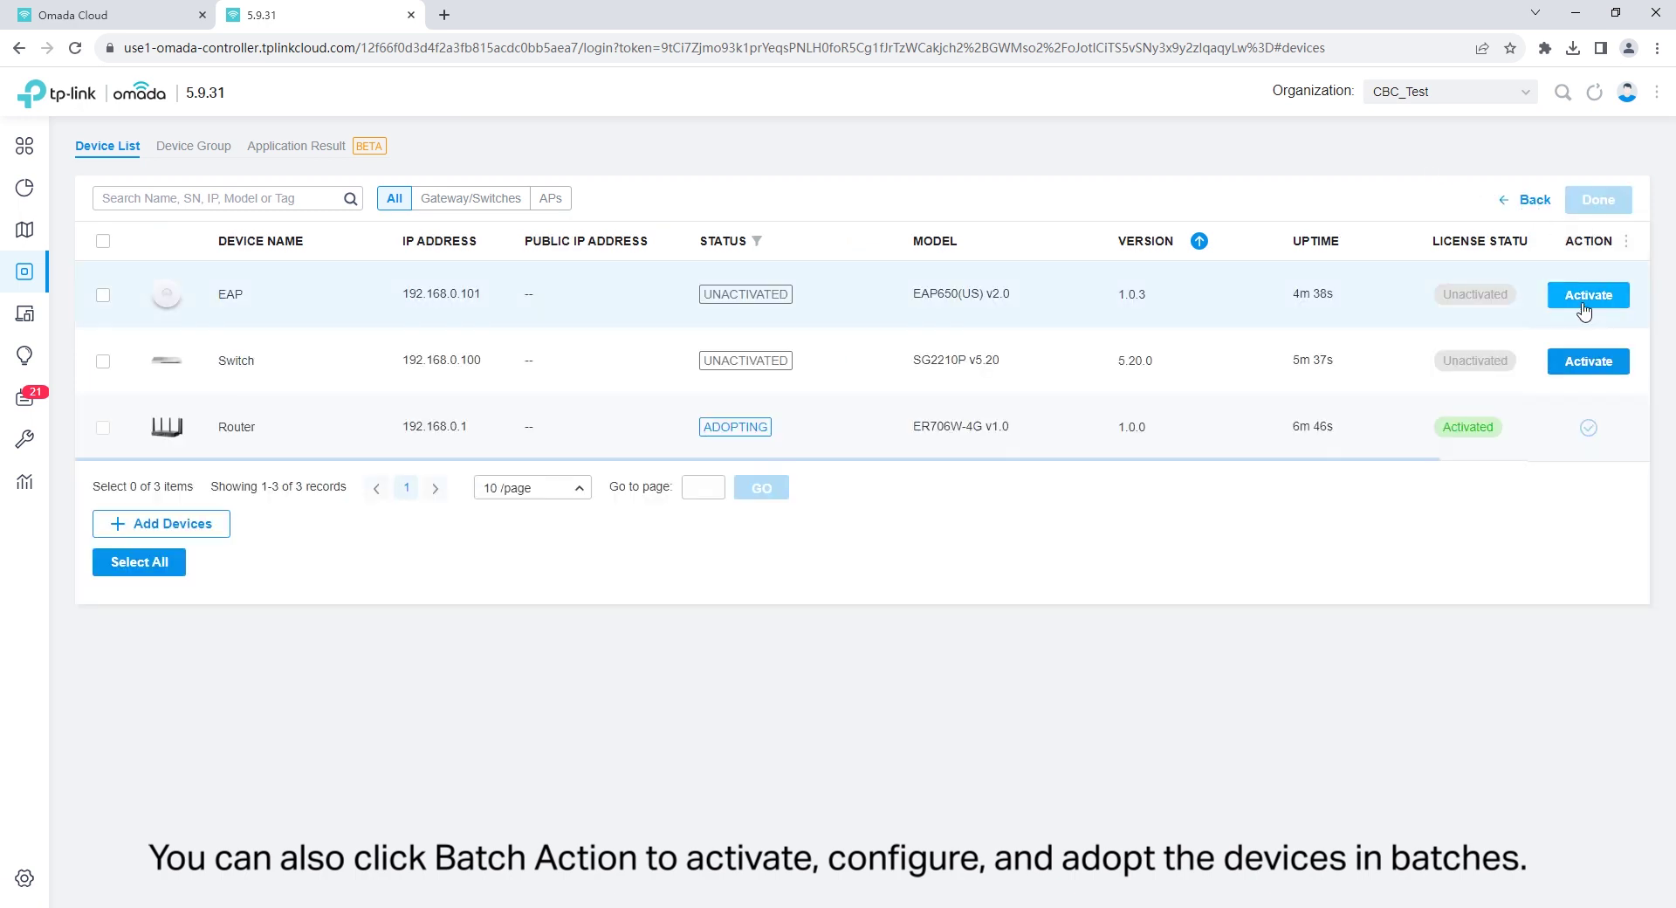
click(102, 240)
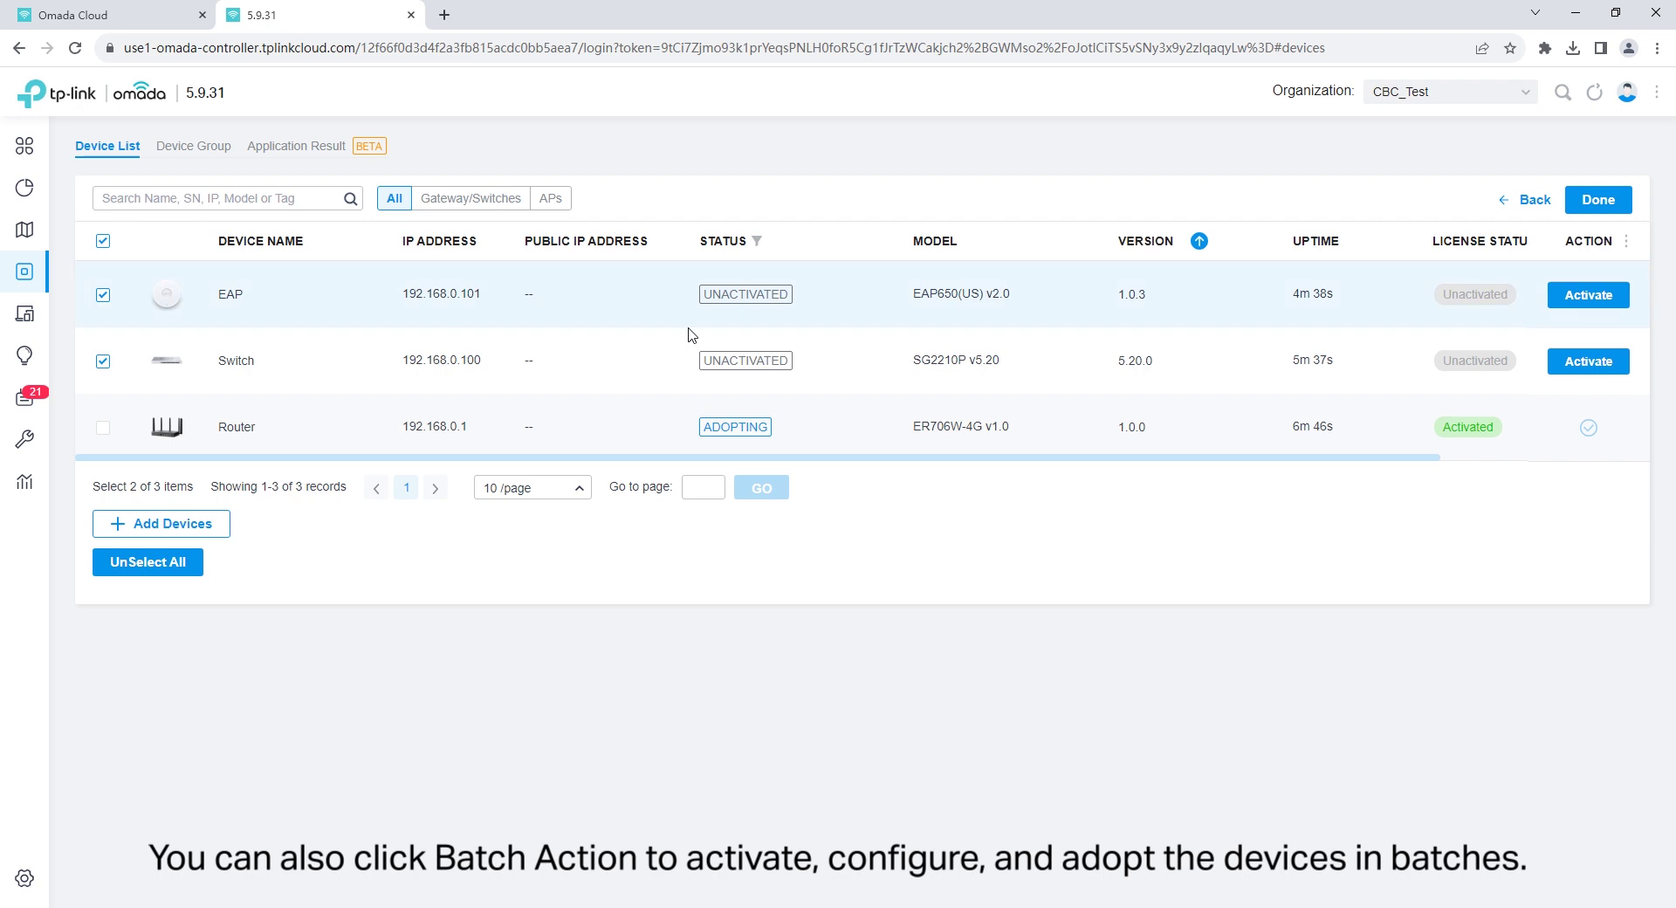
click(1611, 206)
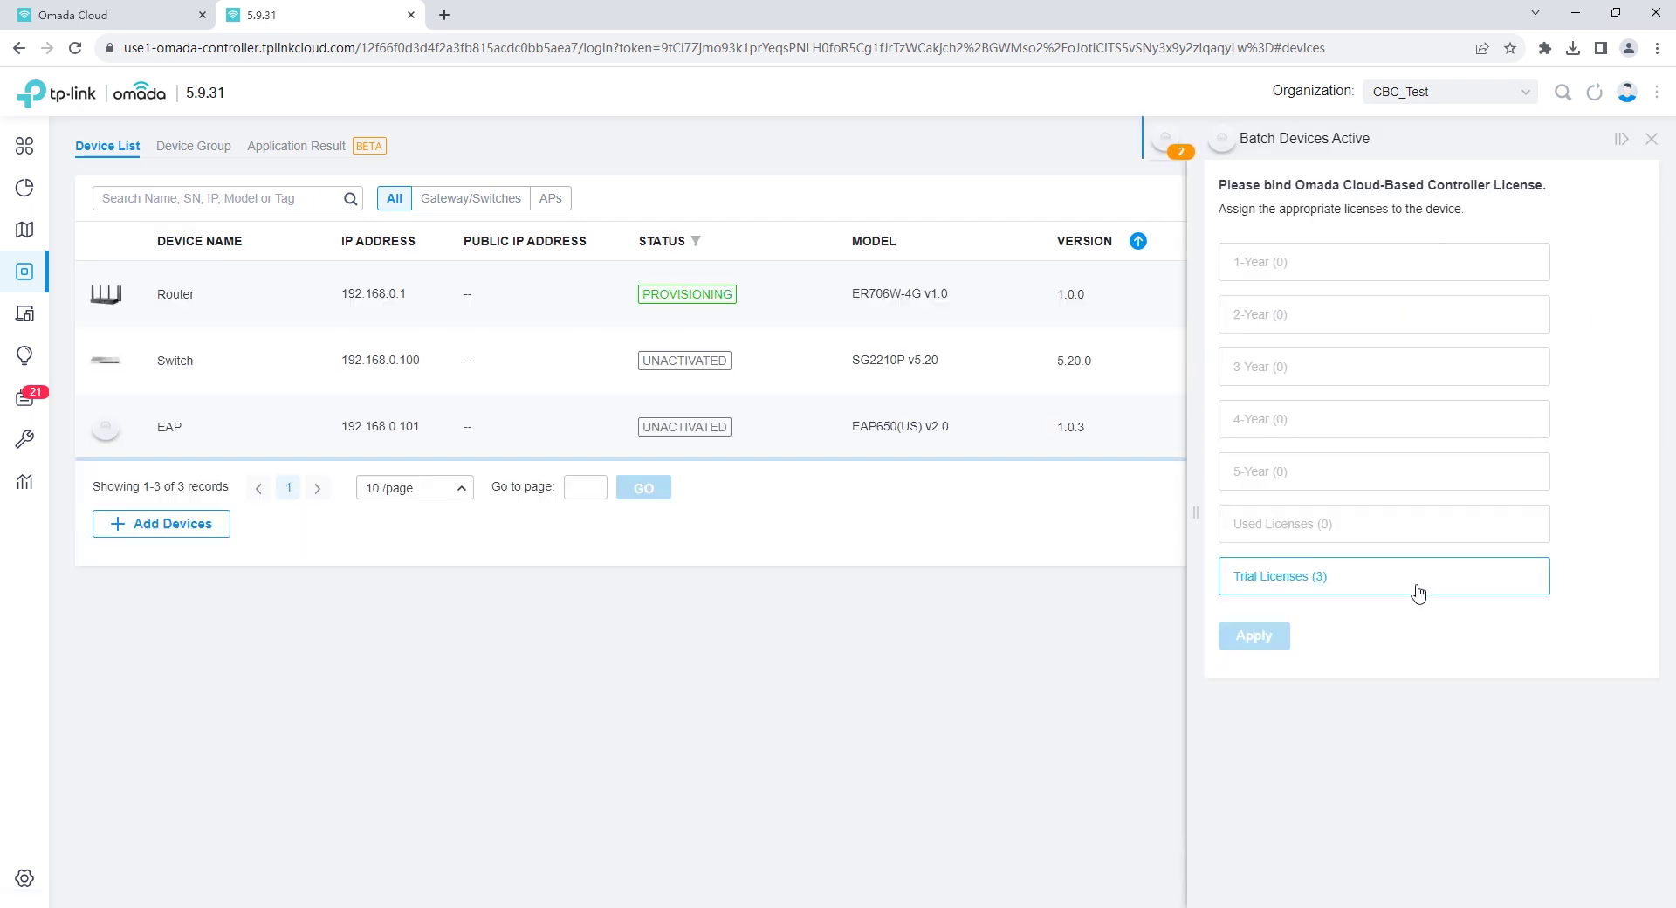
click(1414, 590)
click(1255, 636)
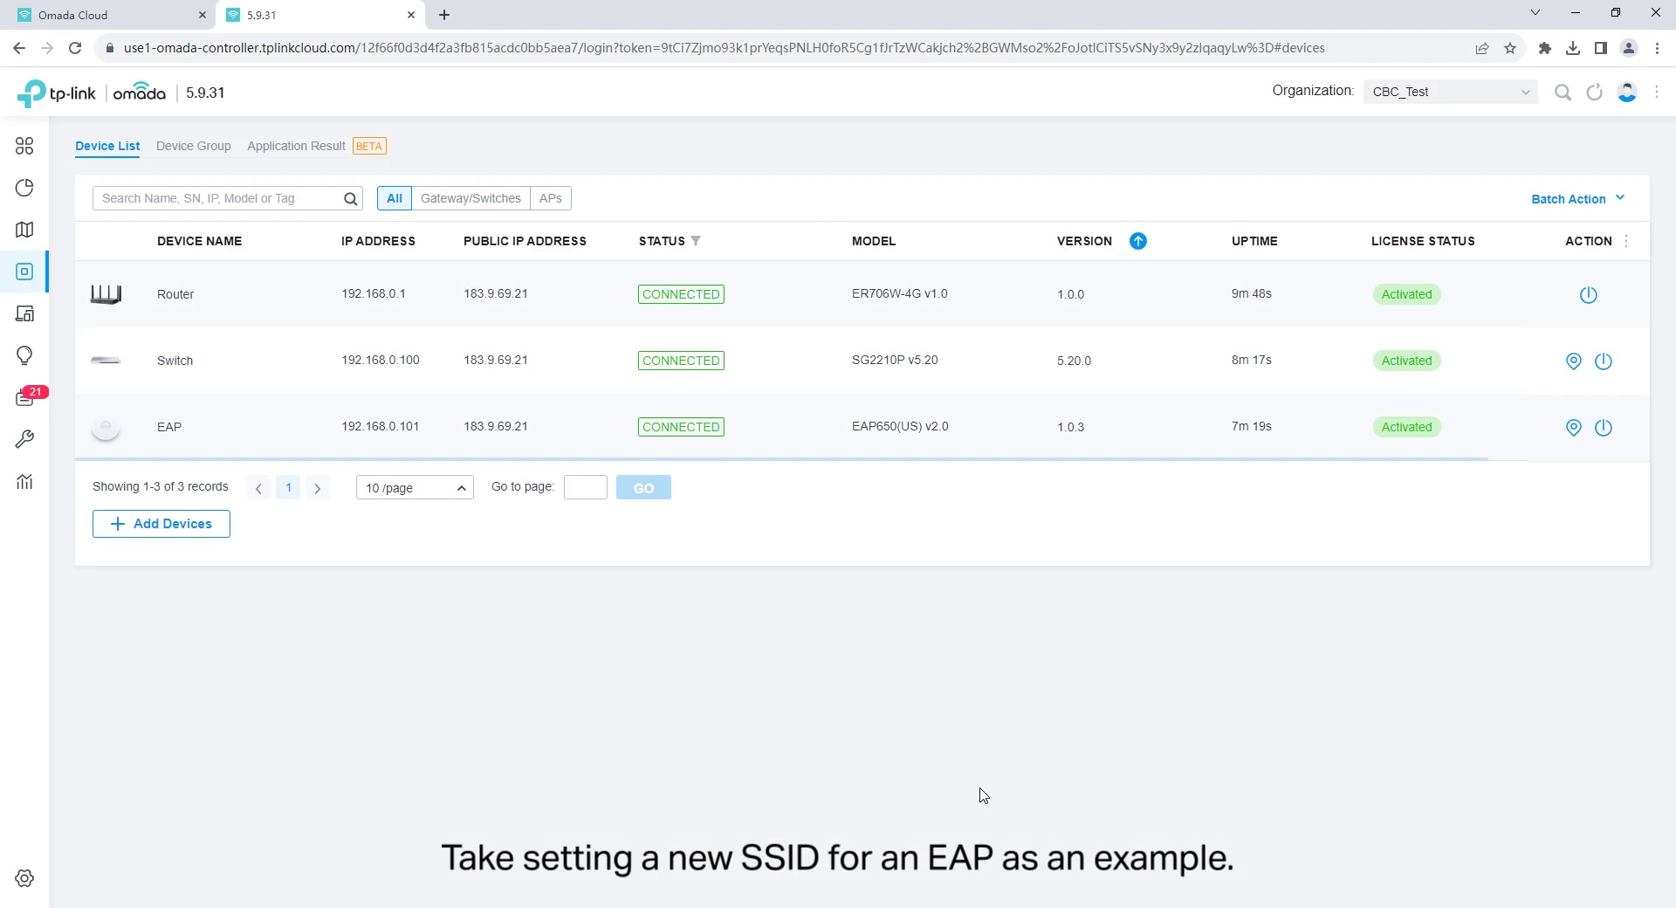
Create the CBC_Test wireless network in Settings > Wireless Networks with its security key.
click(24, 880)
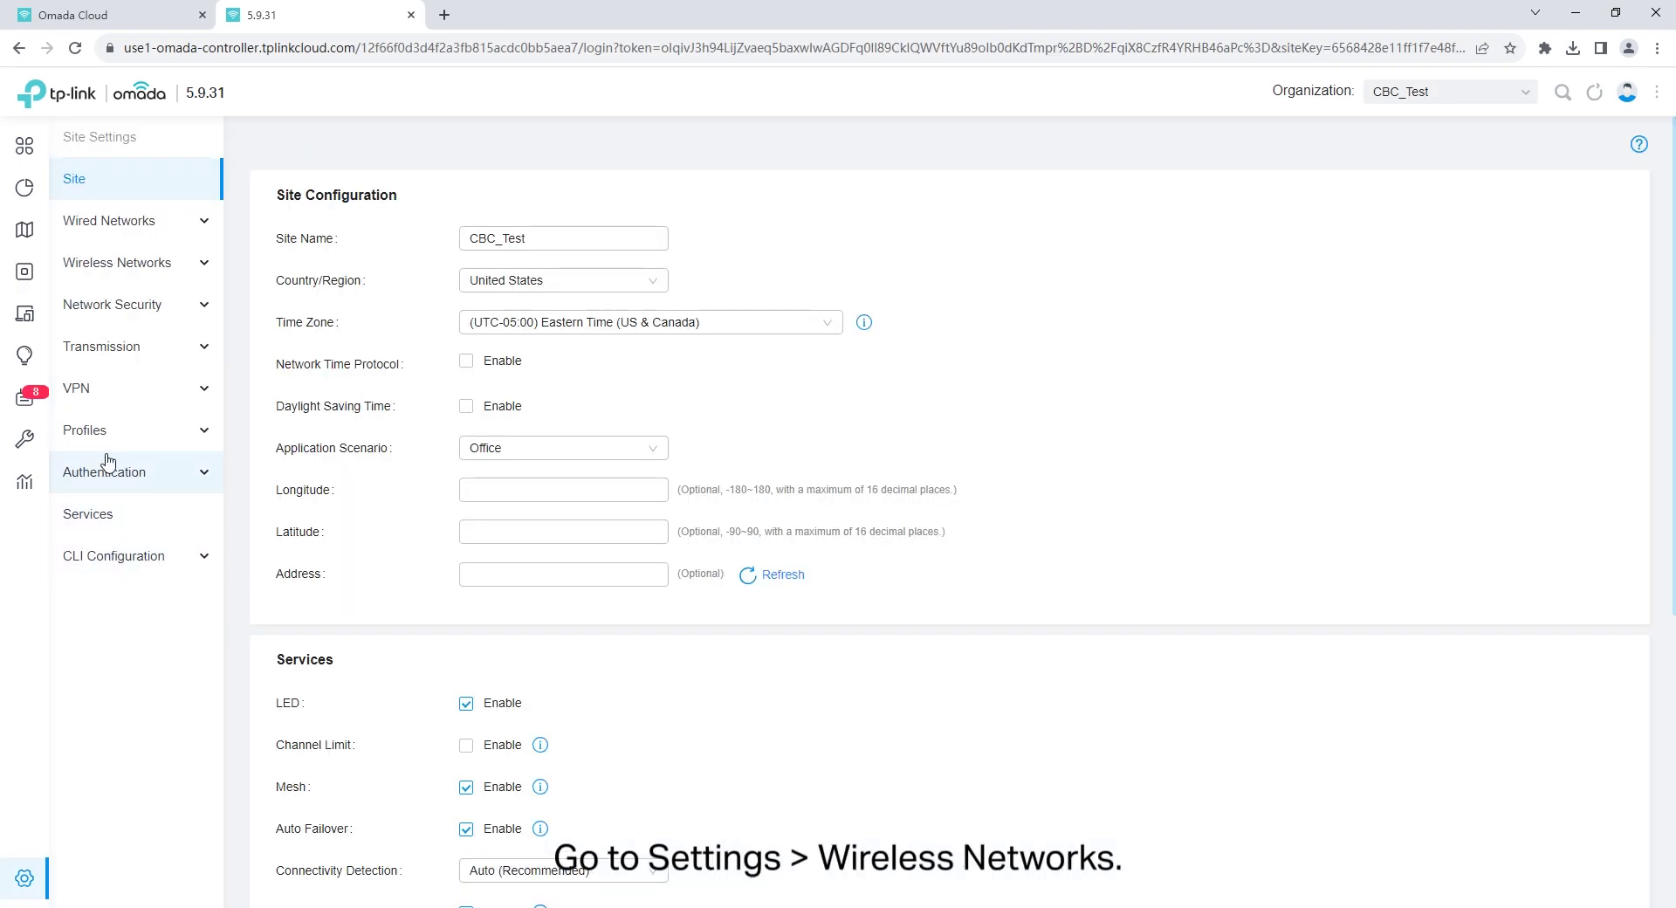
click(109, 269)
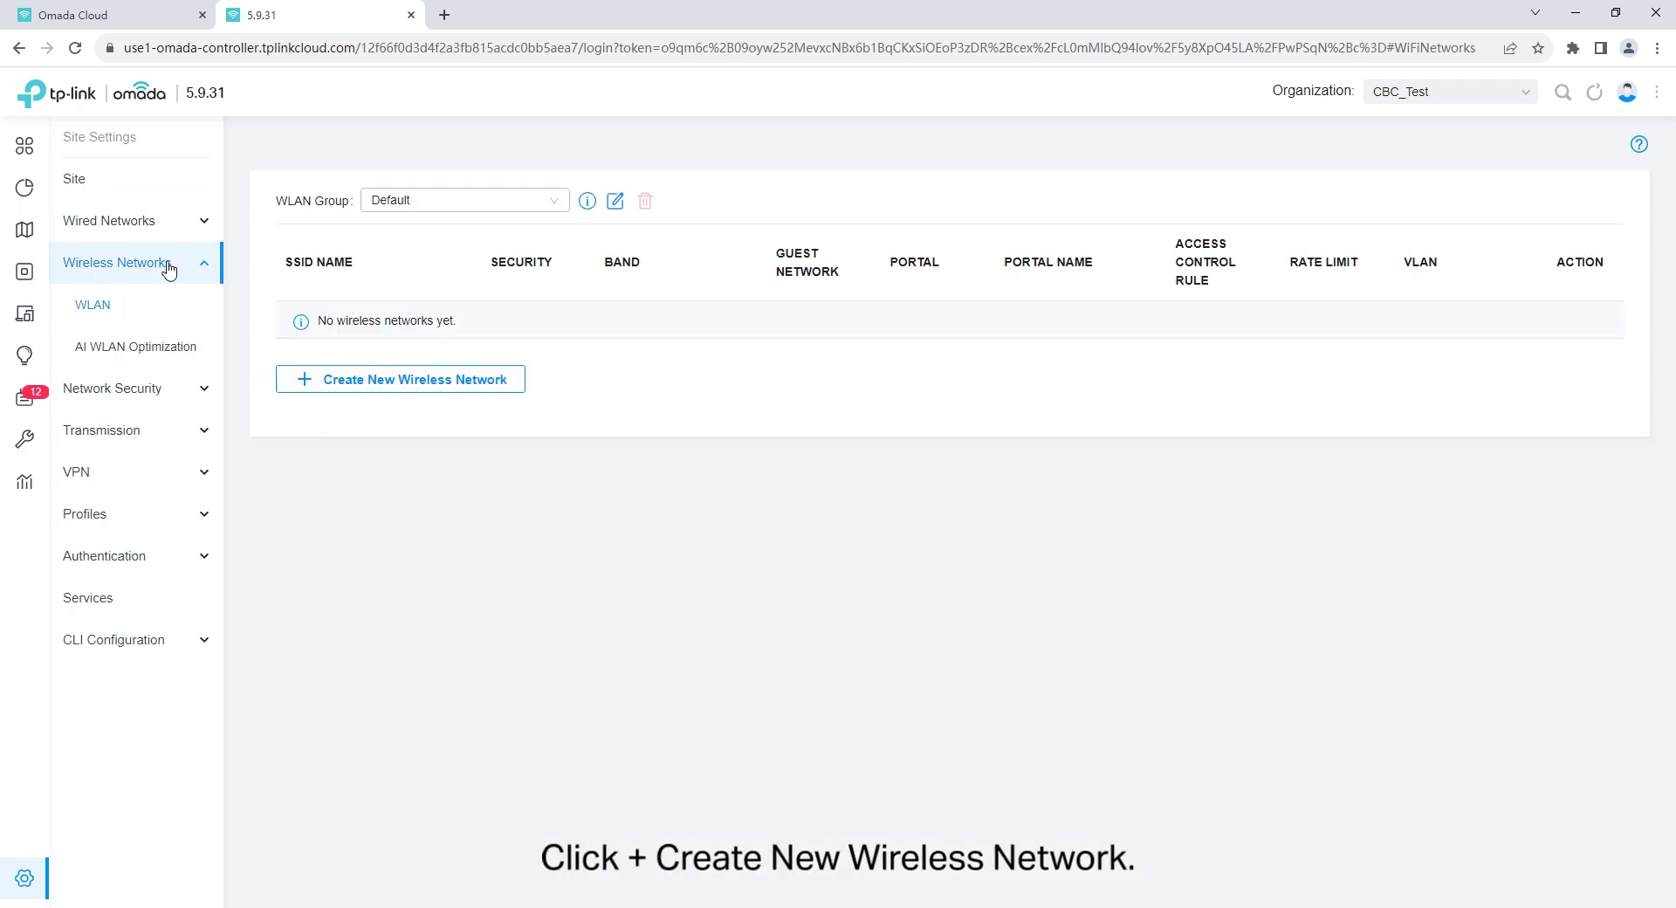
click(411, 385)
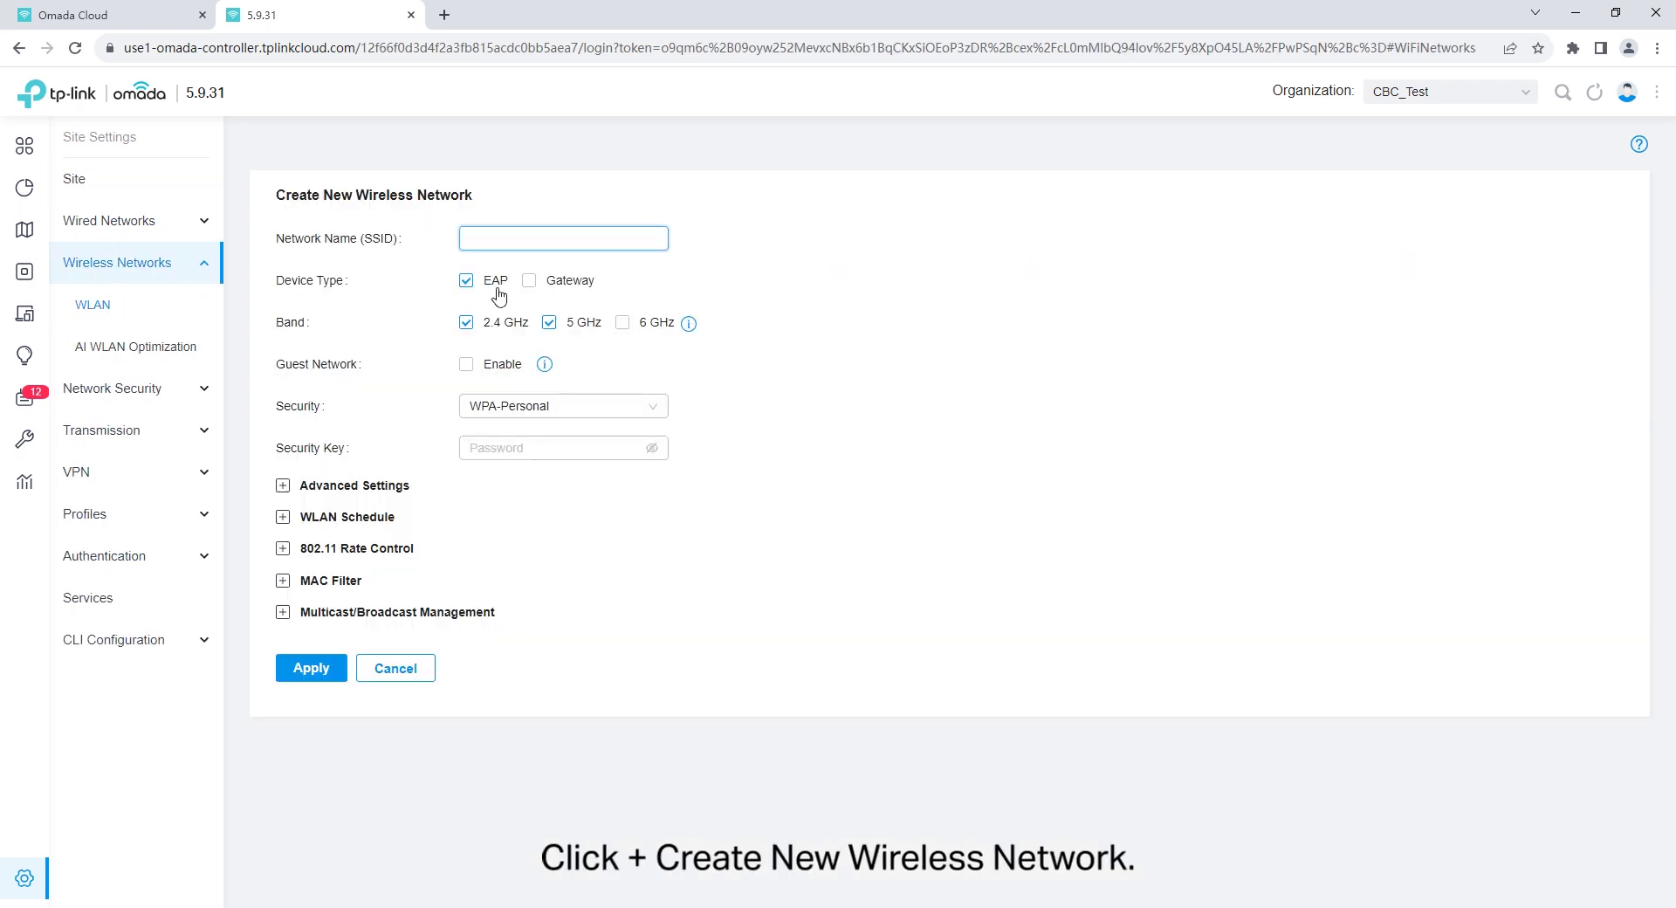
text(CBC_Test)
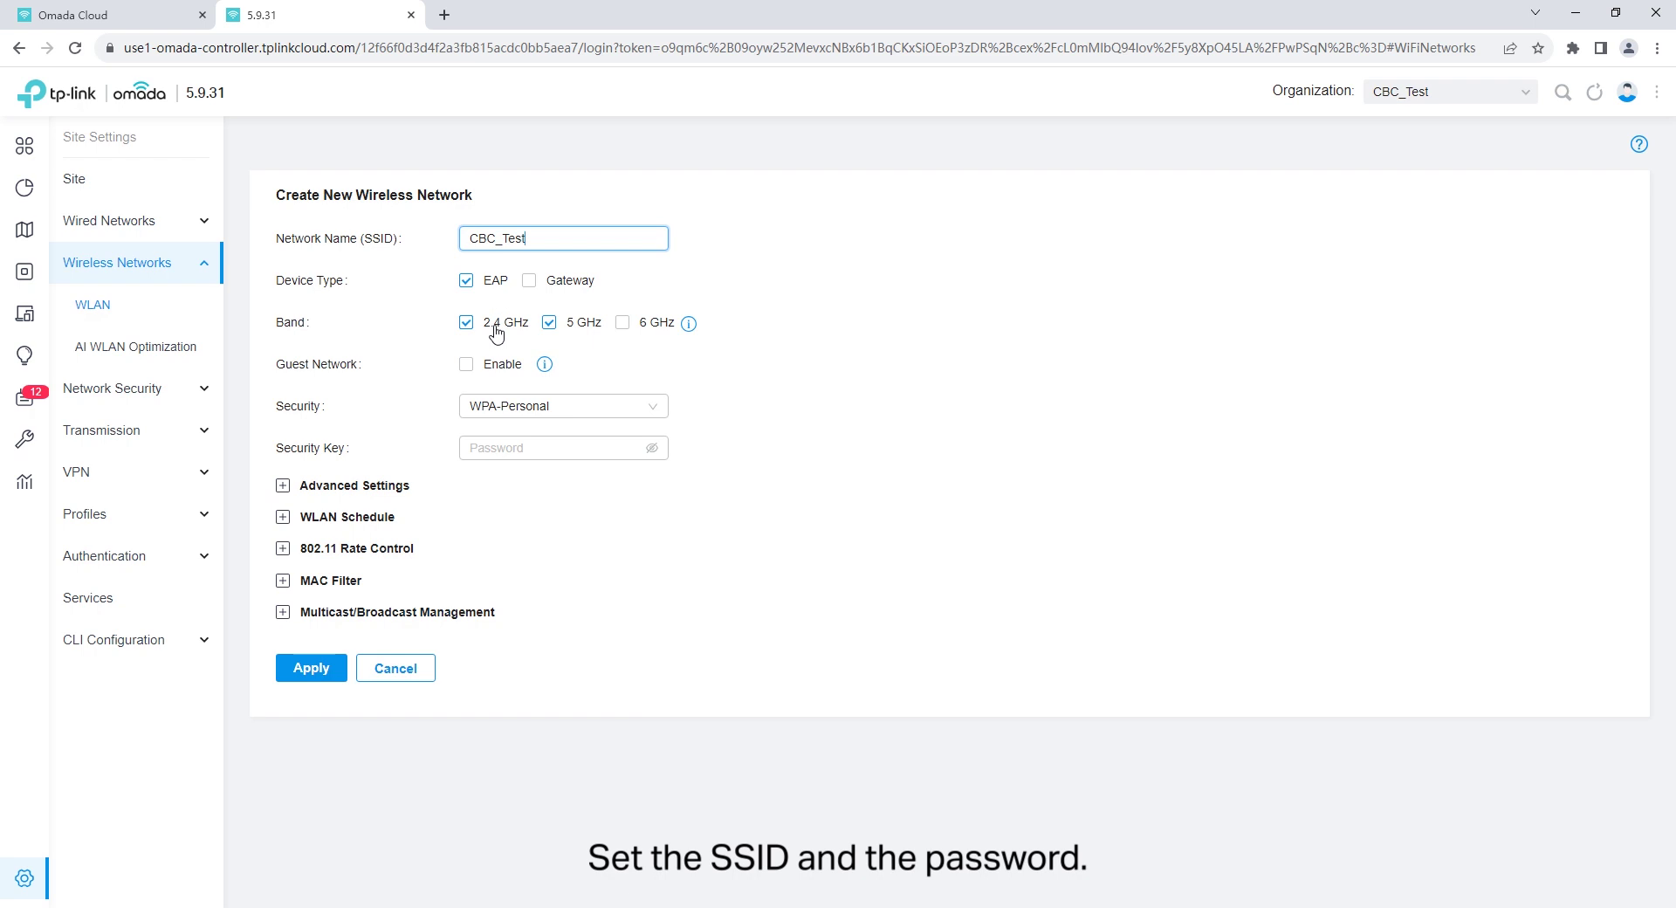
click(509, 449)
text(1234)
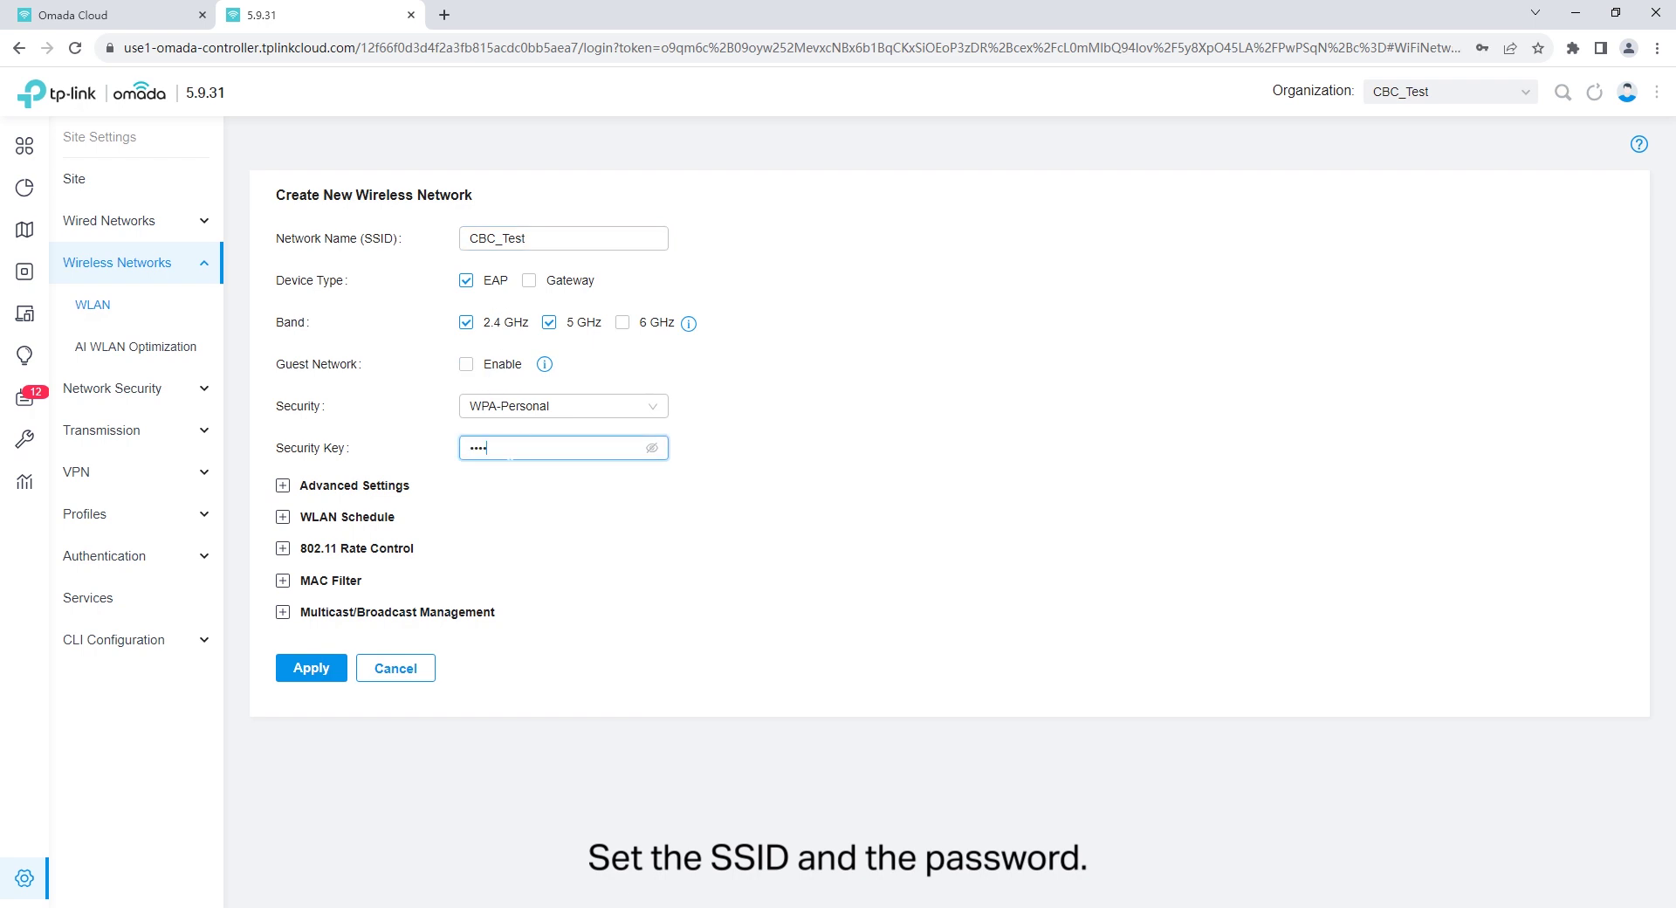
click(312, 669)
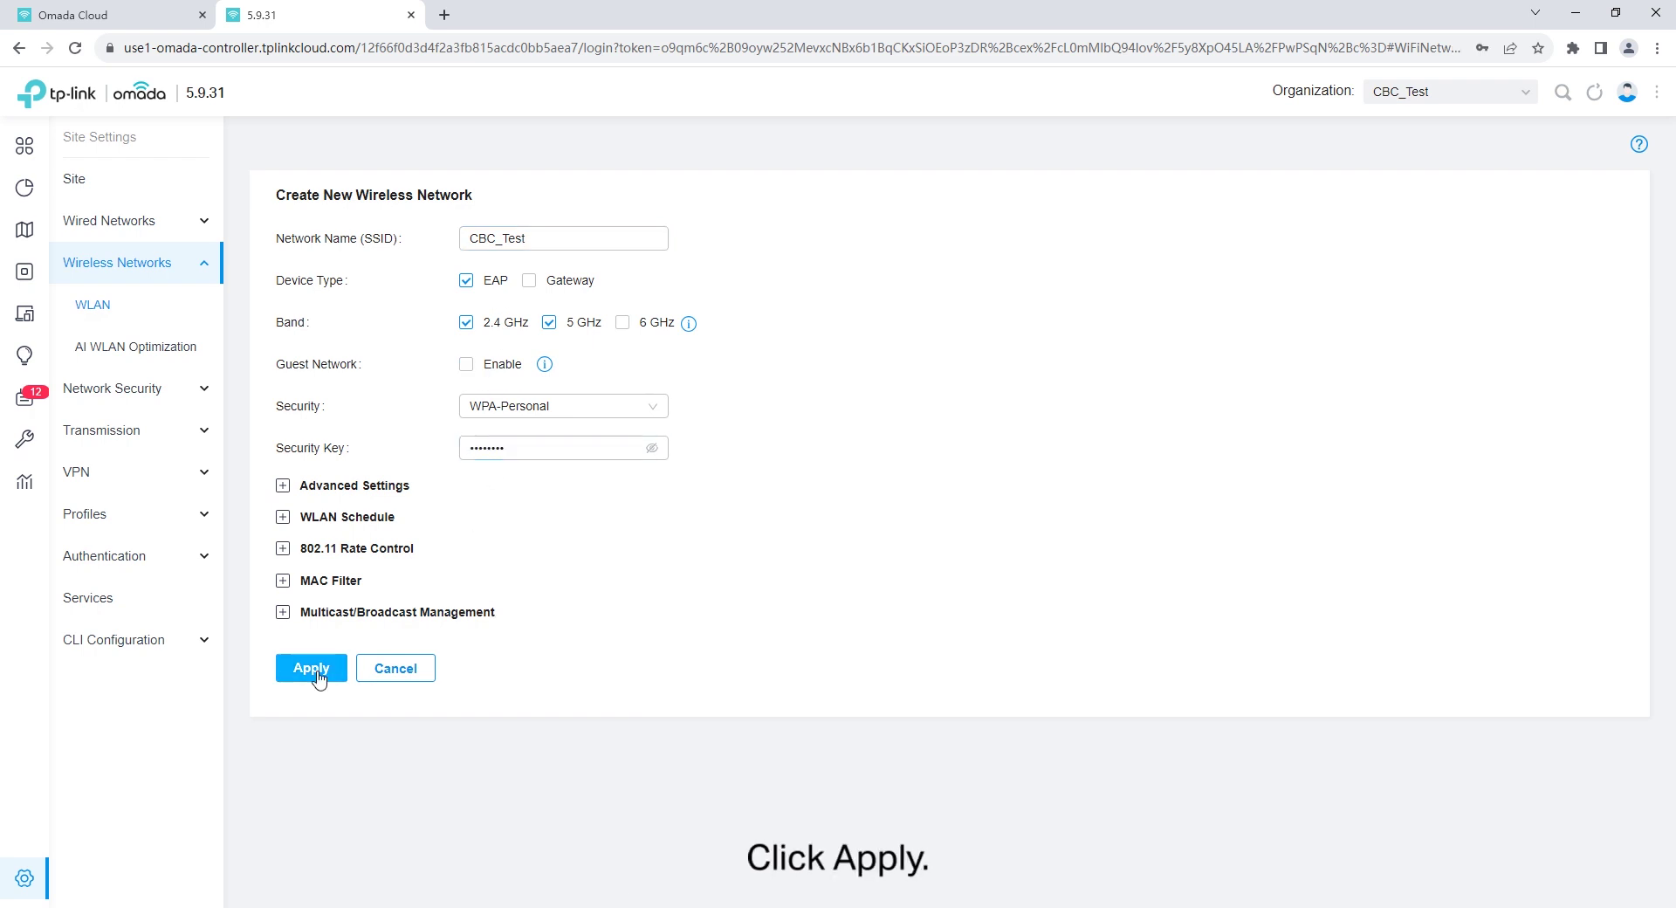